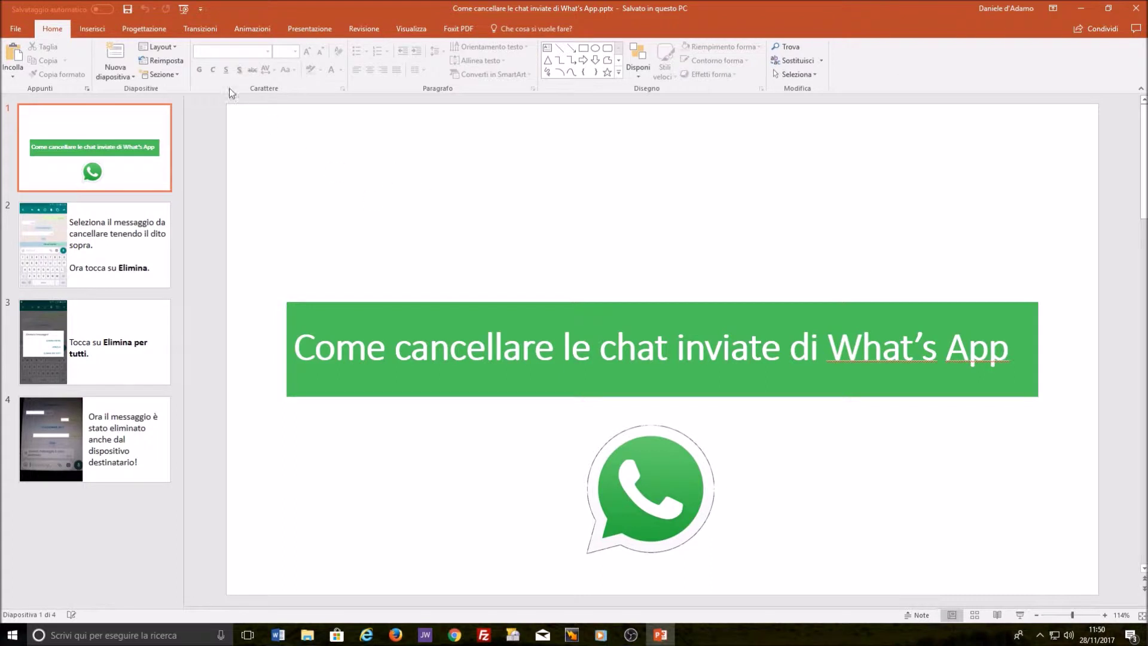
Show the Progettazione (Design) theme gallery for the WhatsApp deck
left_click(163, 28)
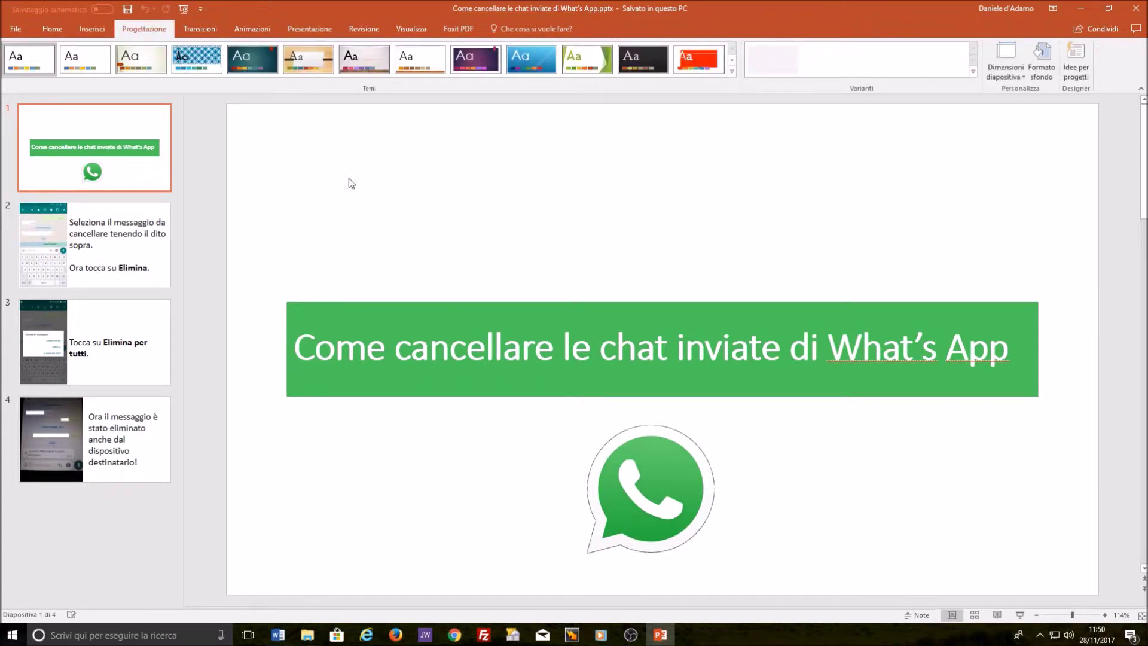
Apply the dark teal theme to all slides and switch the title slide background to a gradient fill
left_click(253, 57)
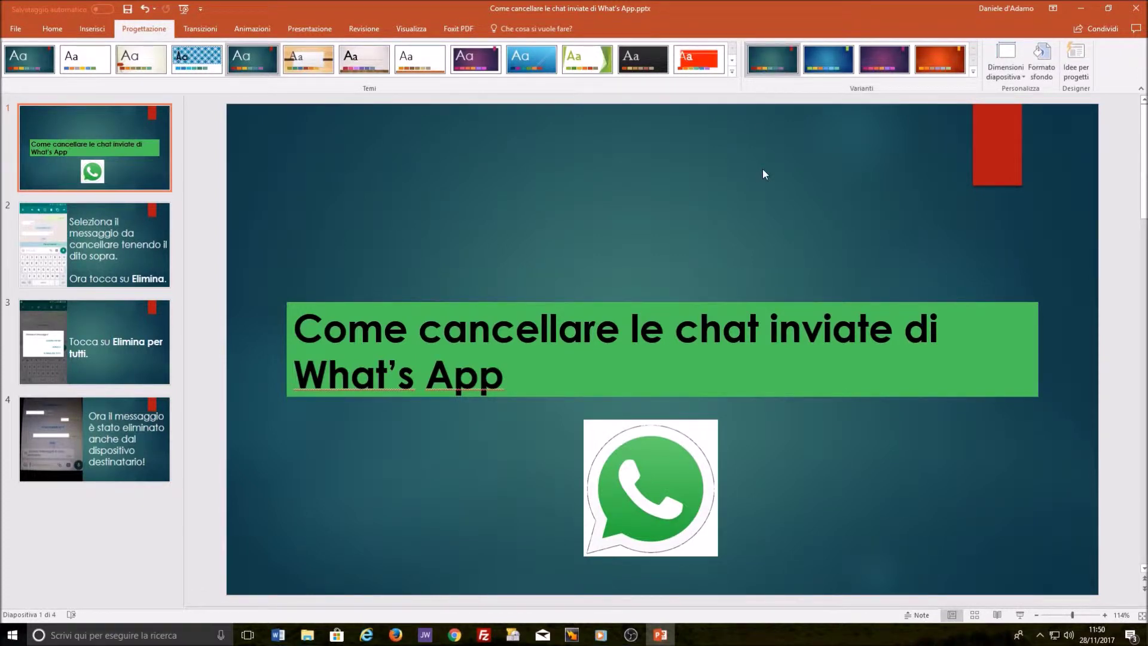
left_click(1041, 70)
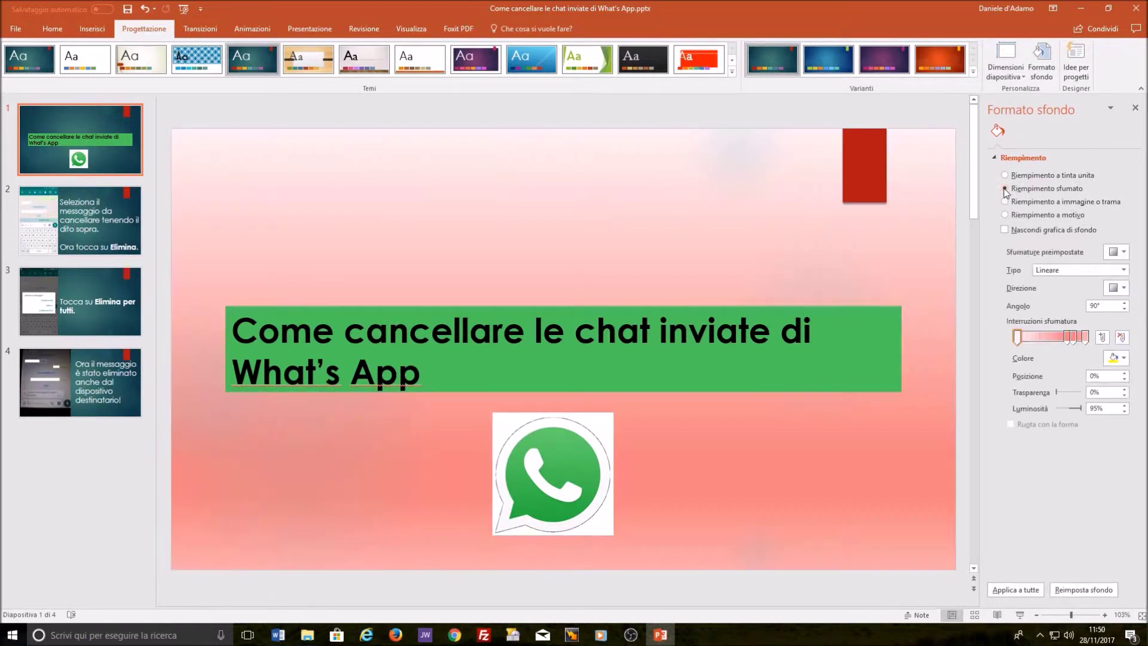
left_click(1004, 188)
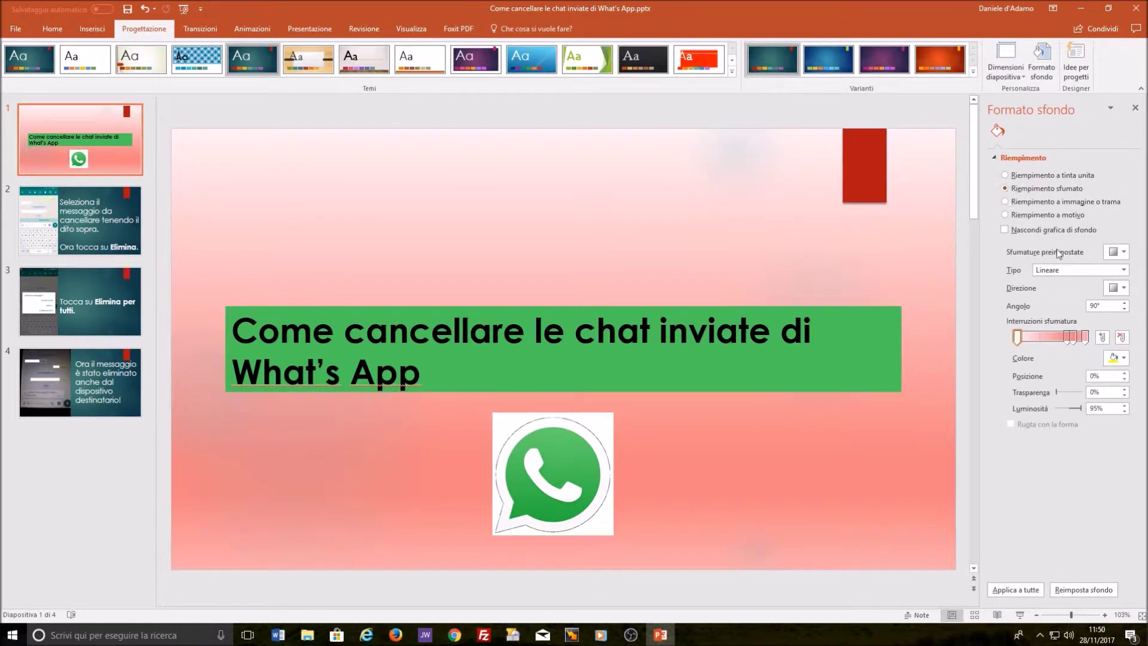
Hide background graphics and use a light teal linear gradient with the third stop at 41%
left_click(1005, 230)
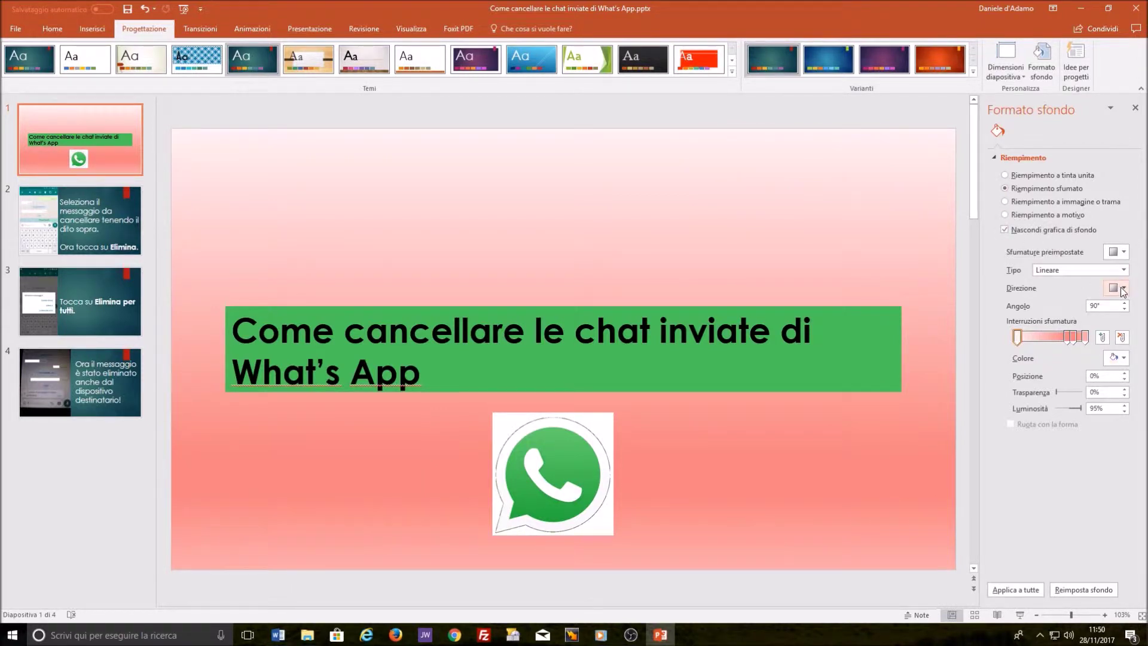
left_click(1123, 253)
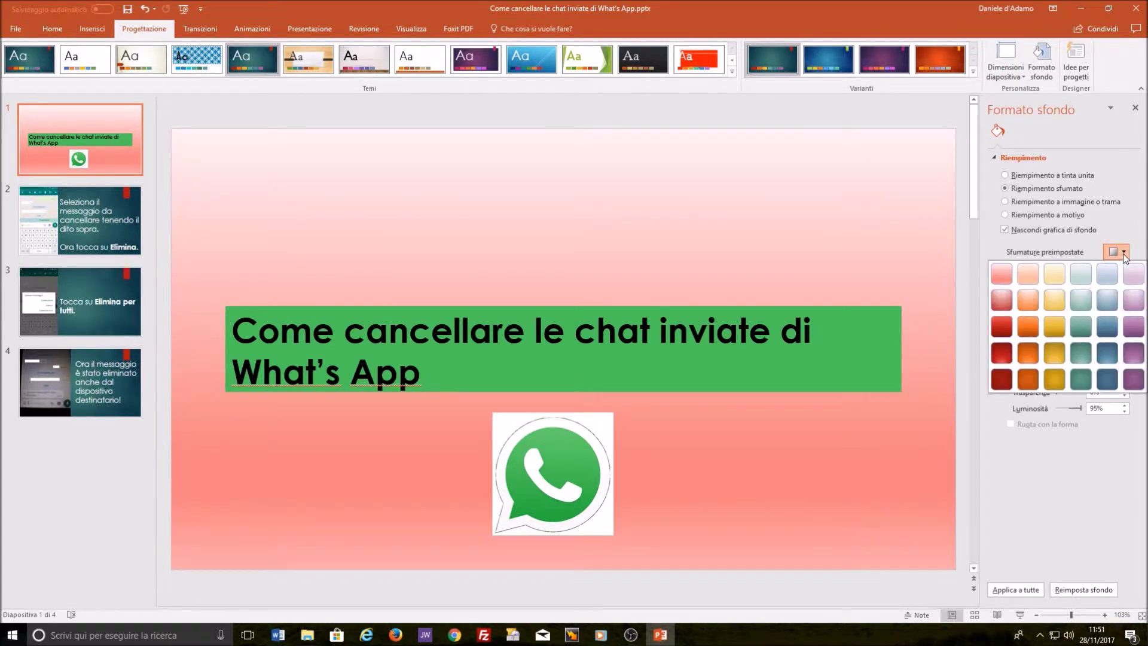
left_click(1085, 274)
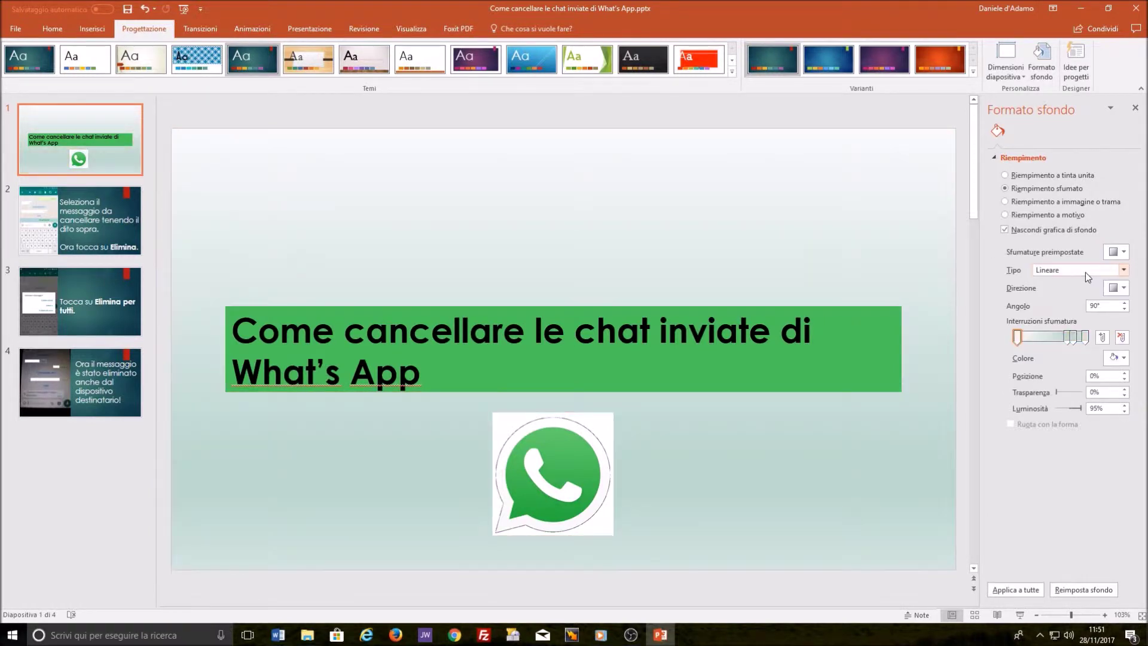
left_click(1123, 271)
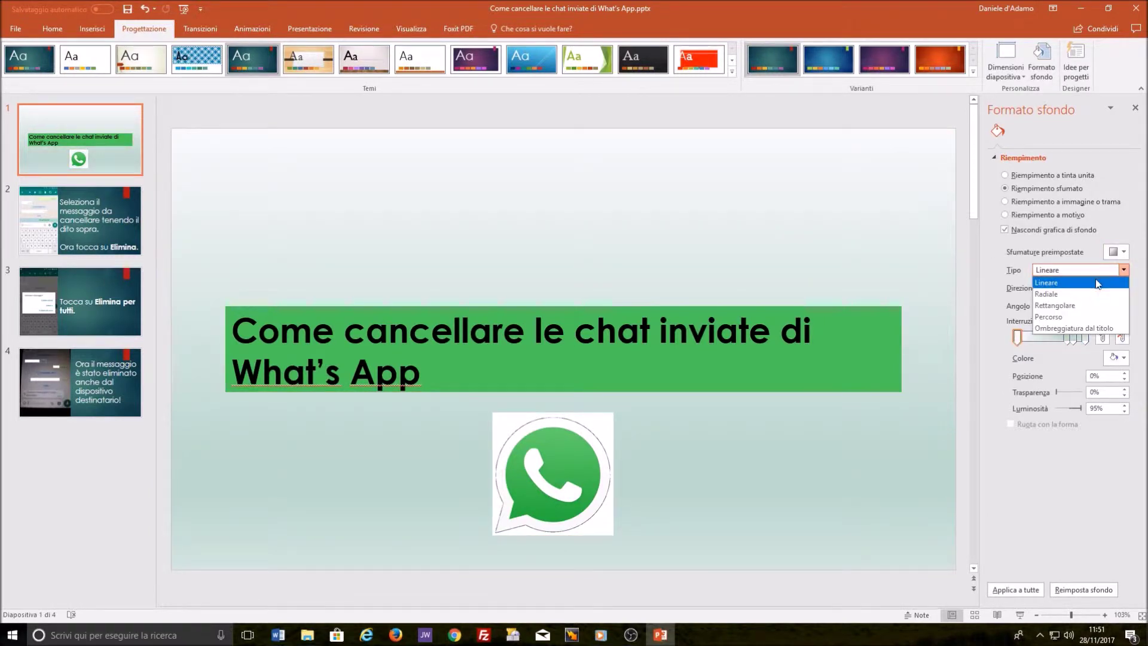
left_click(1096, 284)
left_click(1114, 252)
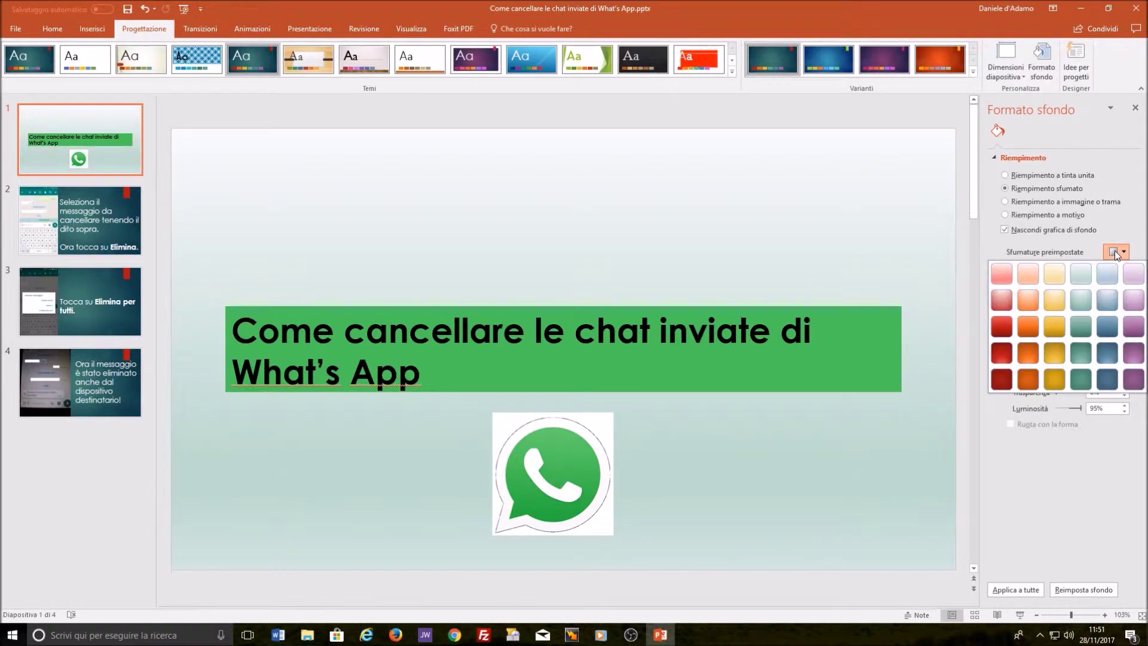
left_click(1114, 252)
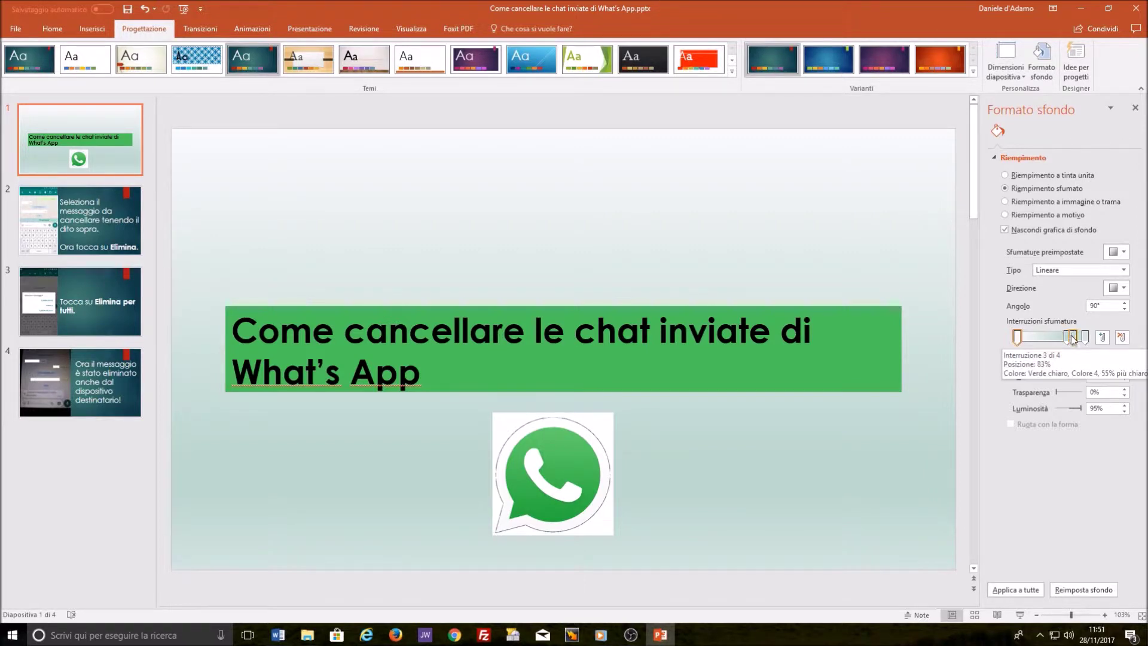
left_click_drag(1072, 339, 1017, 339)
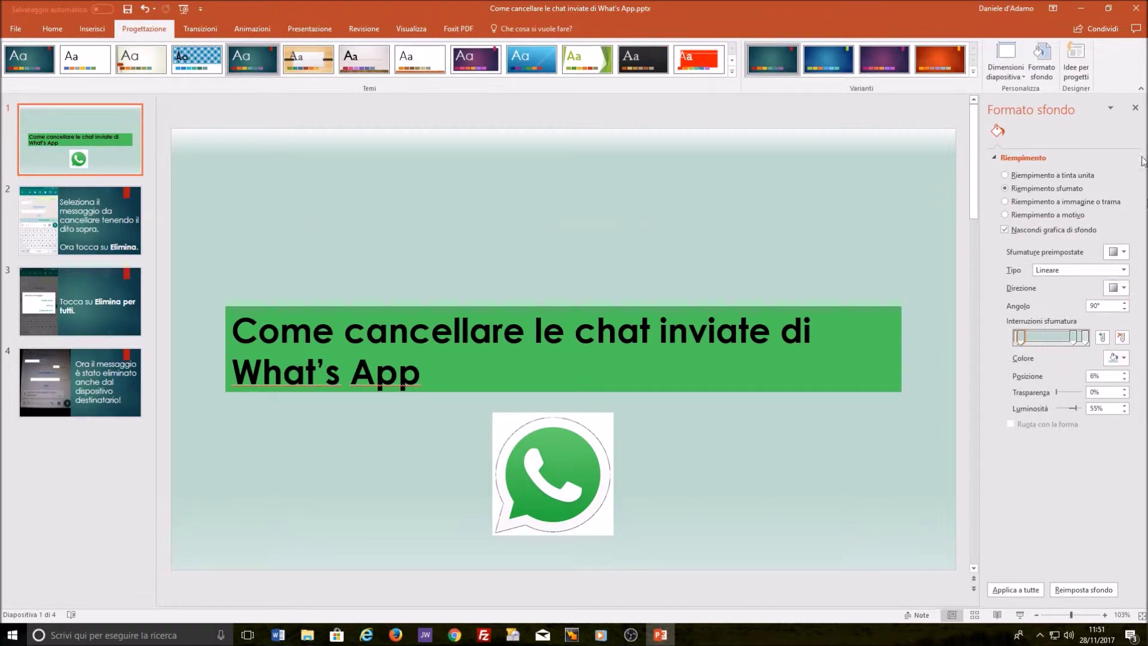
left_click(1133, 108)
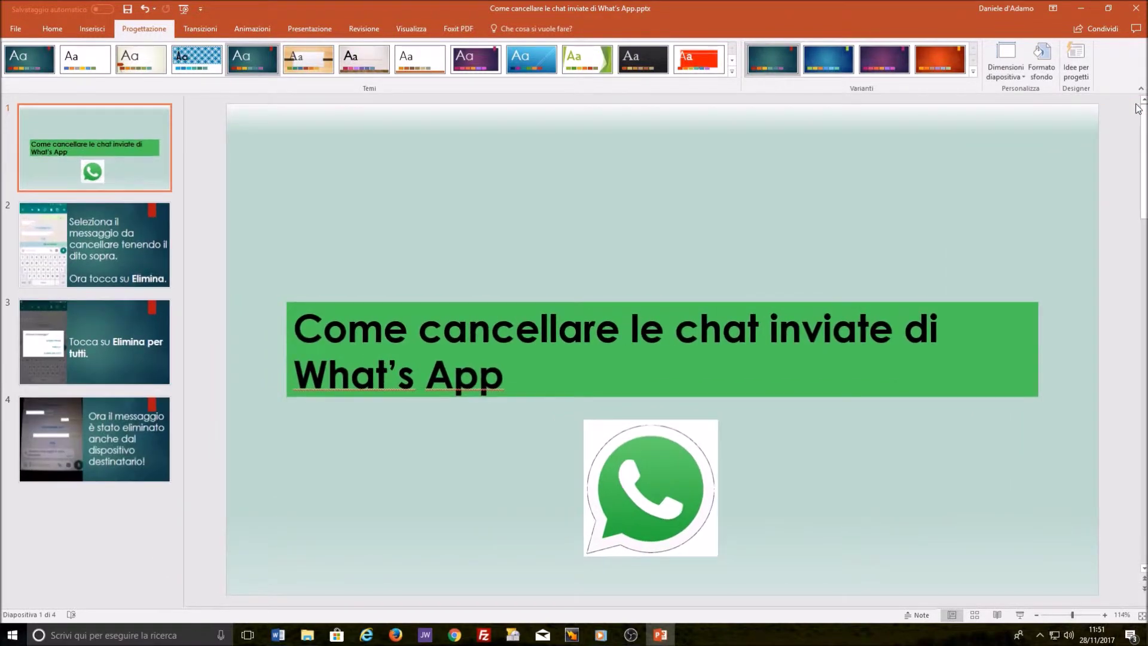
left_click(210, 33)
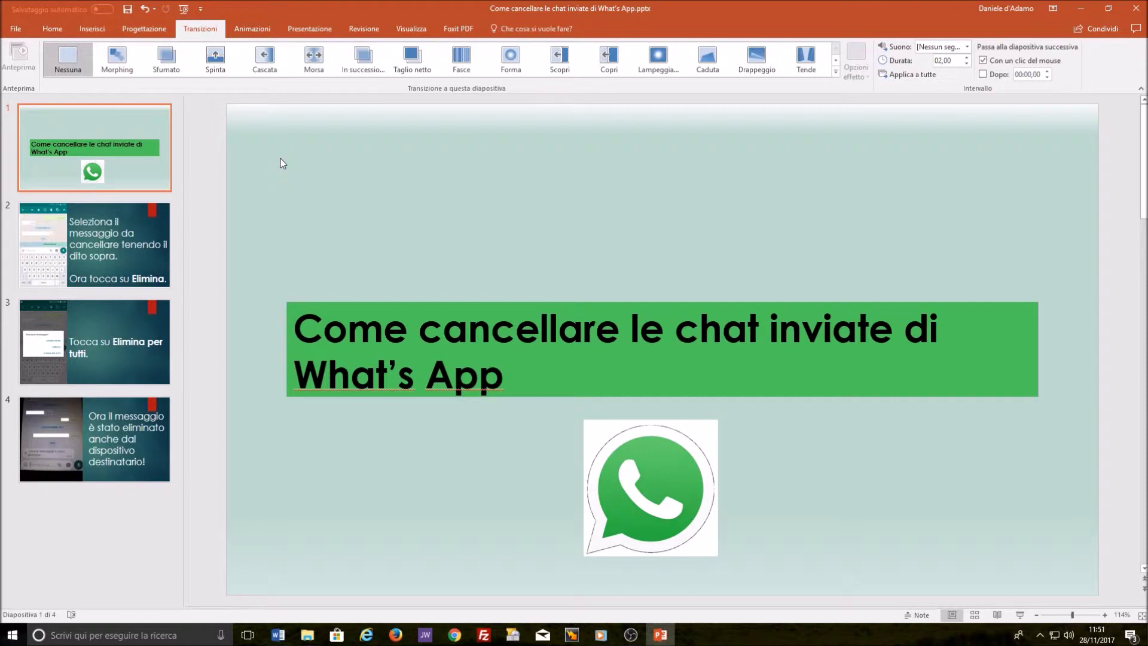
Preview Morphing, Sfumato, Spinta and Cascata, then give the title slide the Morsa transition
left_click(120, 59)
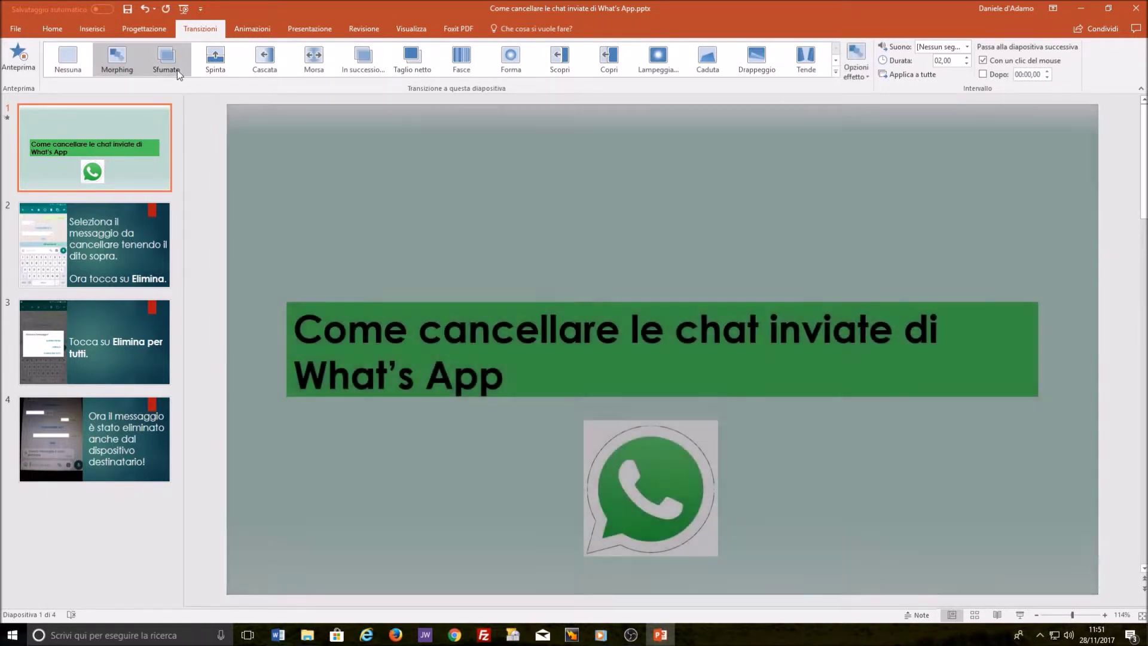
left_click(177, 70)
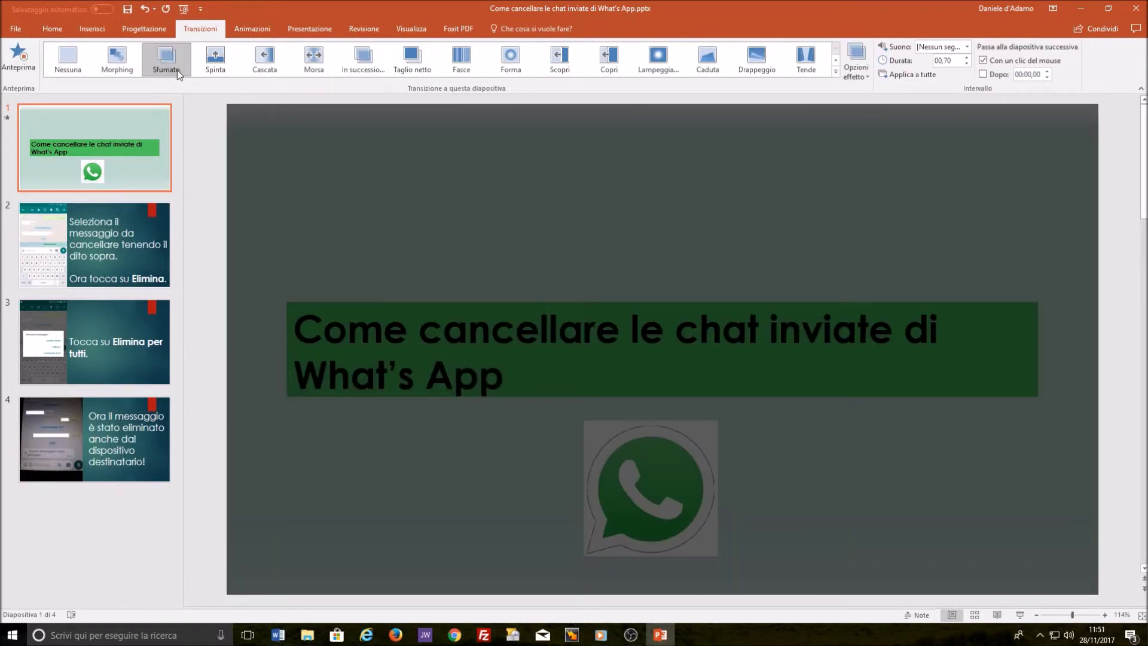
left_click(226, 70)
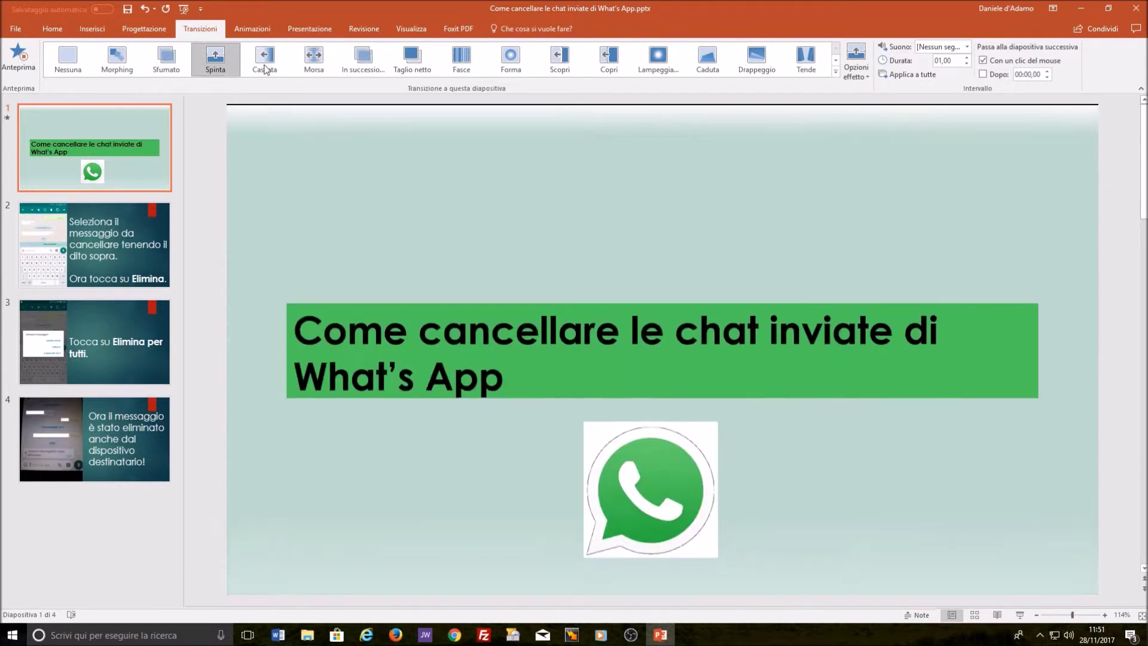
left_click(272, 67)
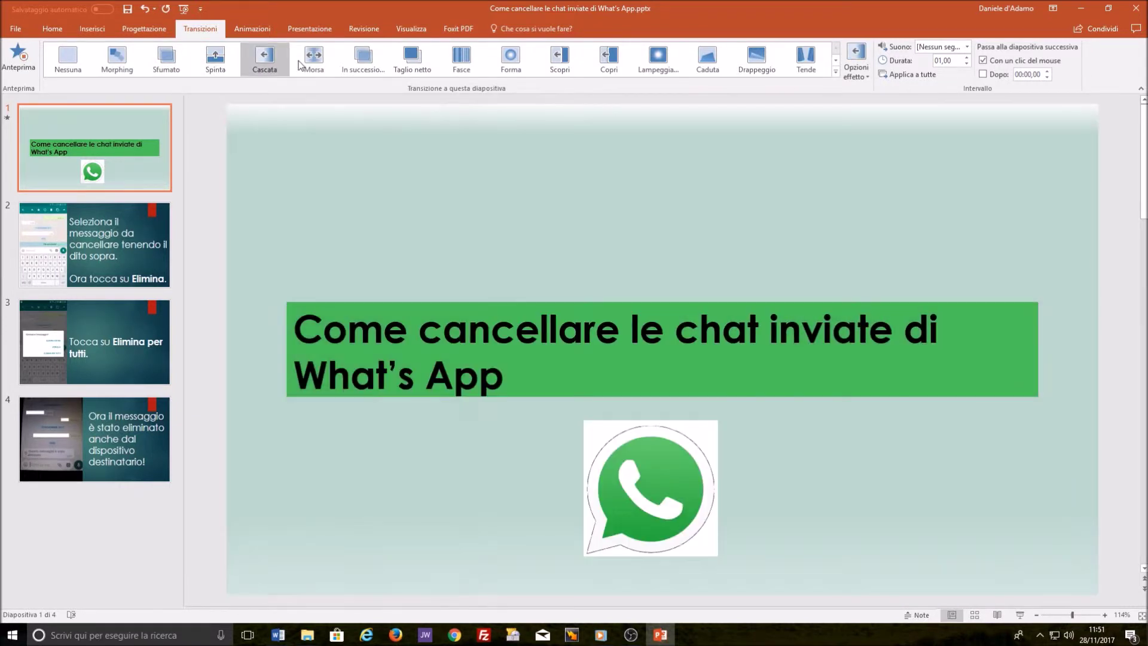
left_click(313, 66)
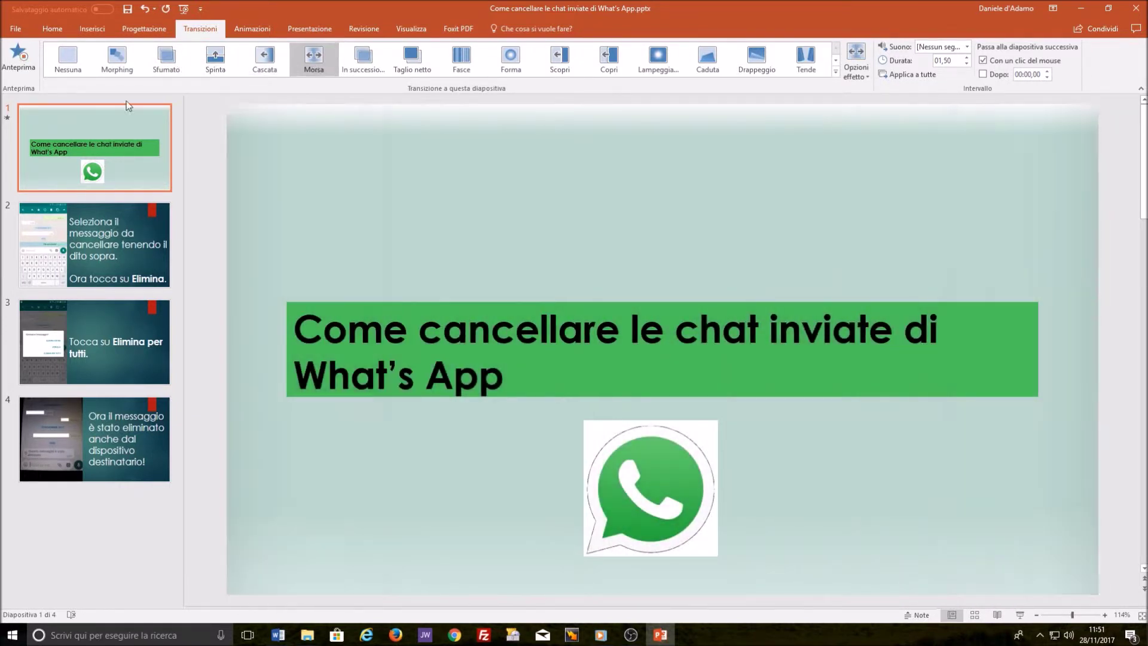
Give slide 2 Sfumato, slide 3 Morsa and slide 4 Scopri transitions, then reselect slide 1
left_click(111, 242)
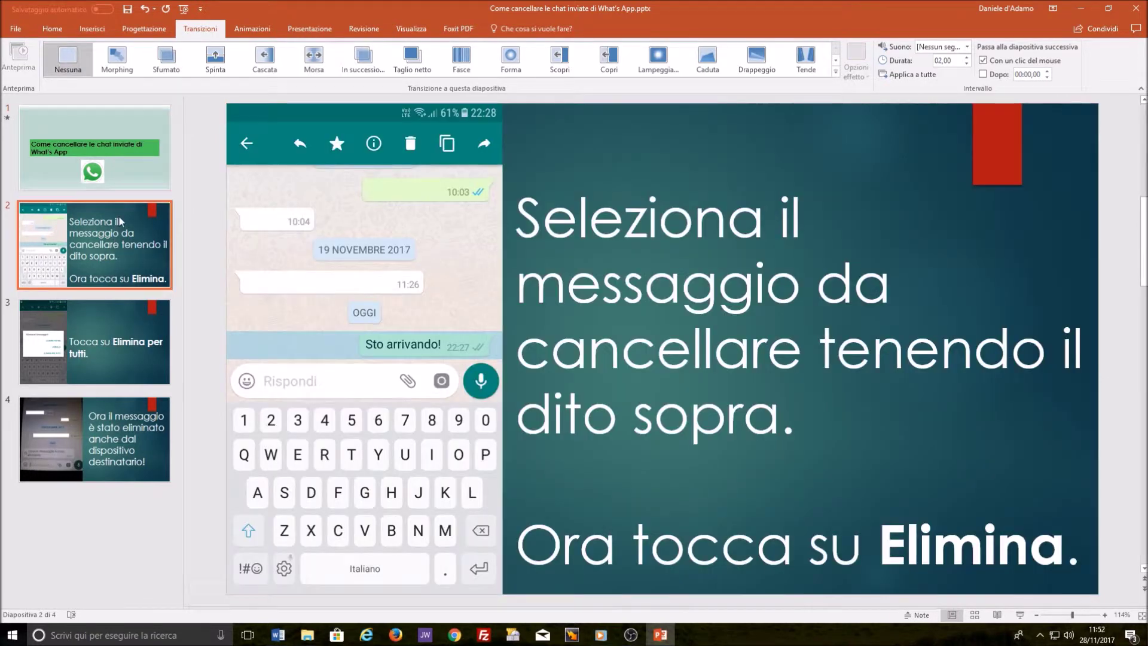
left_click(153, 73)
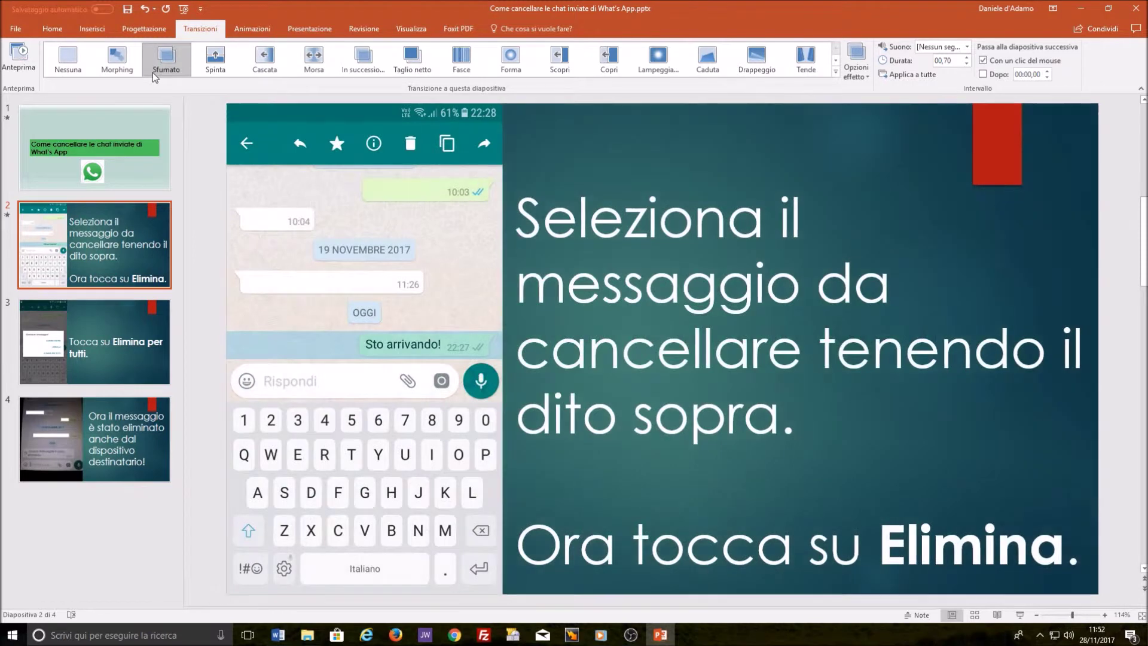
left_click(90, 313)
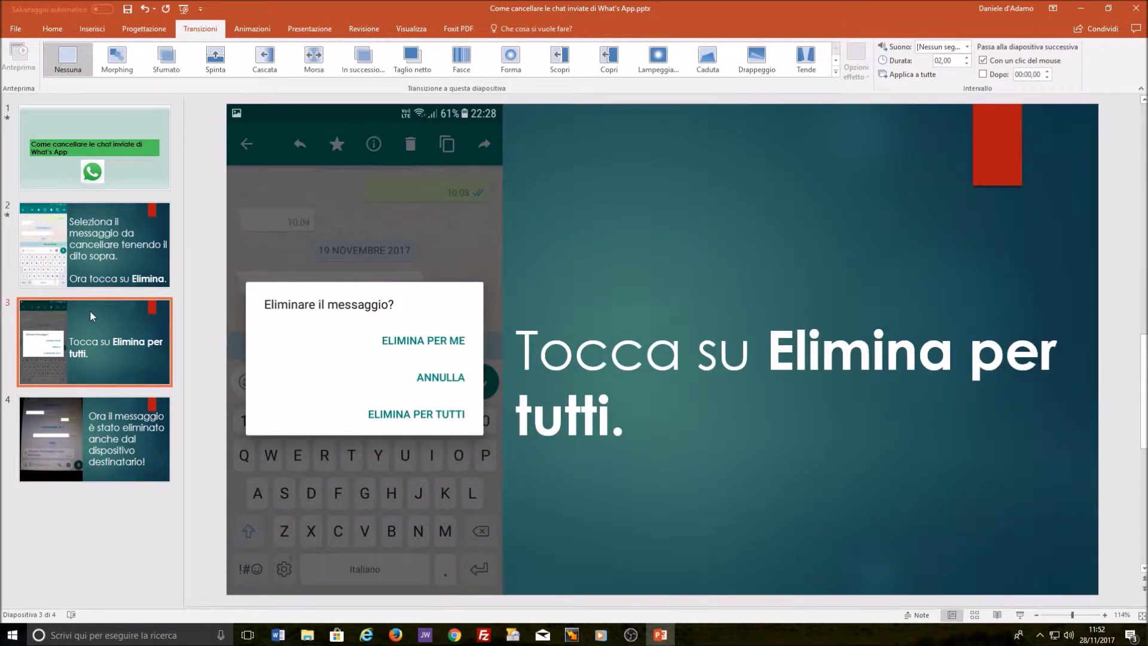
left_click(313, 59)
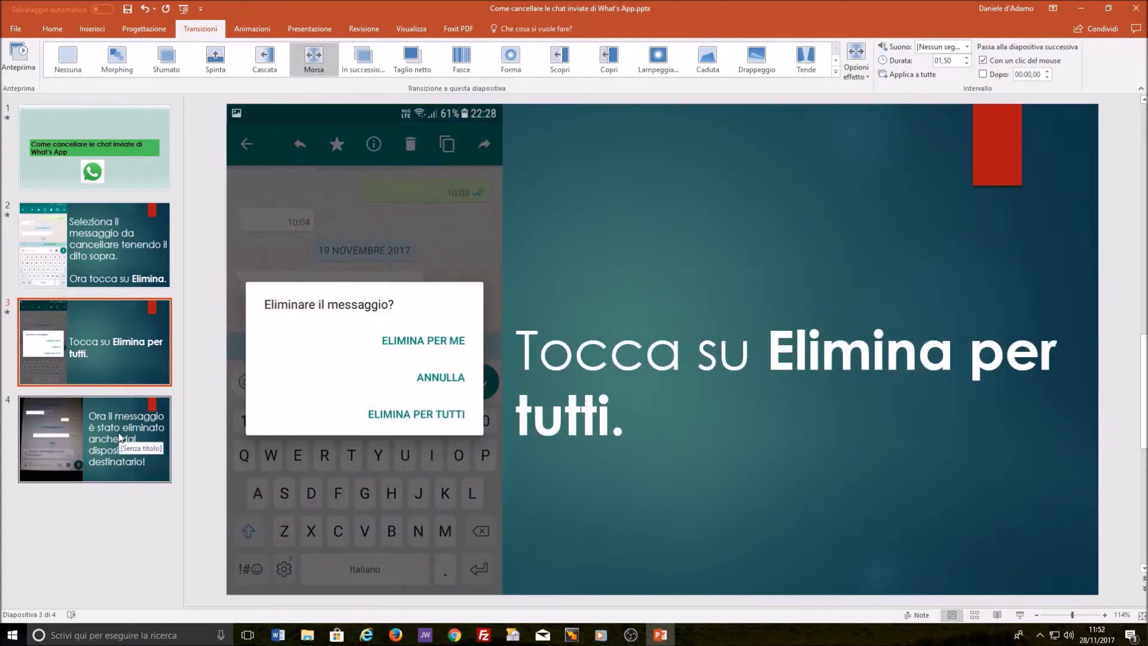
left_click(119, 449)
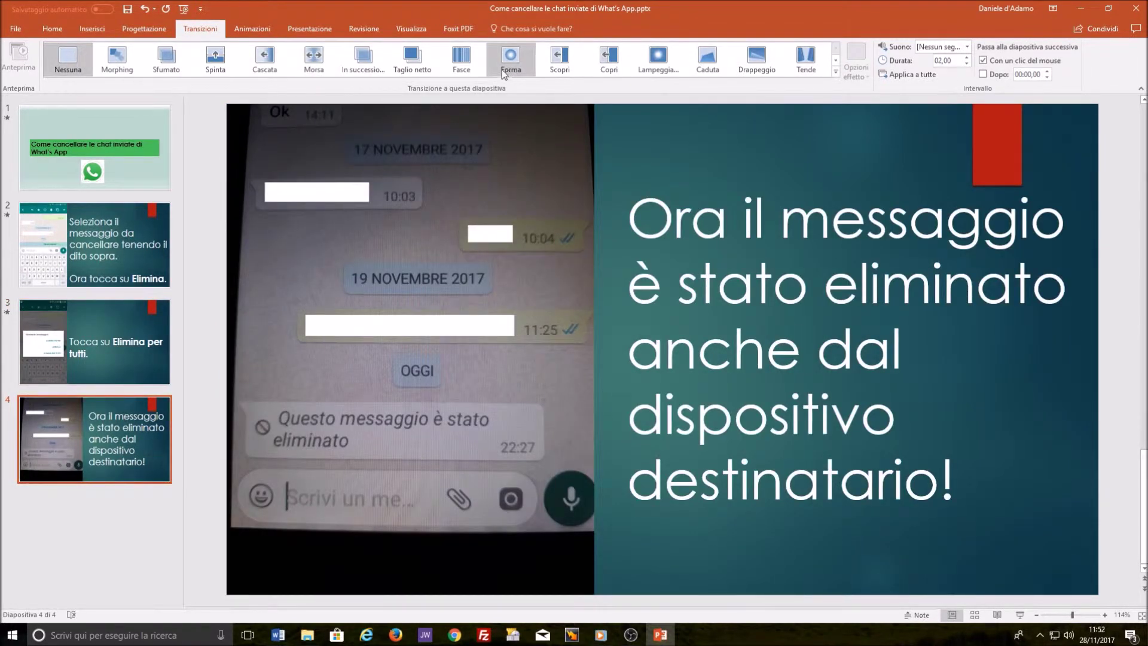
left_click(555, 59)
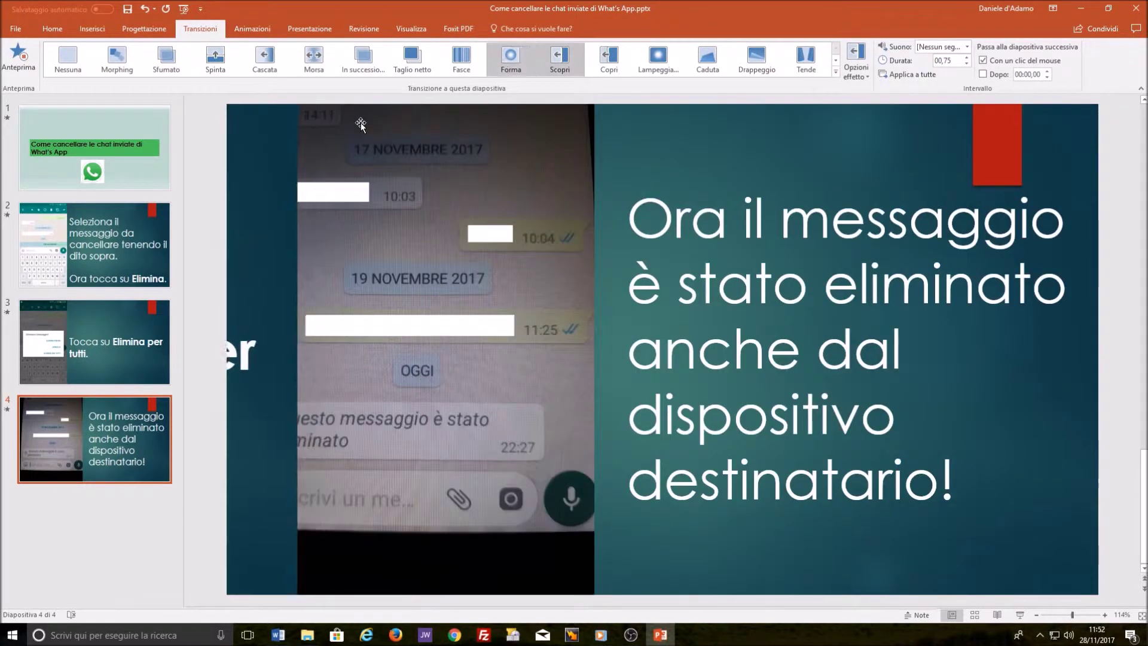
left_click(142, 185)
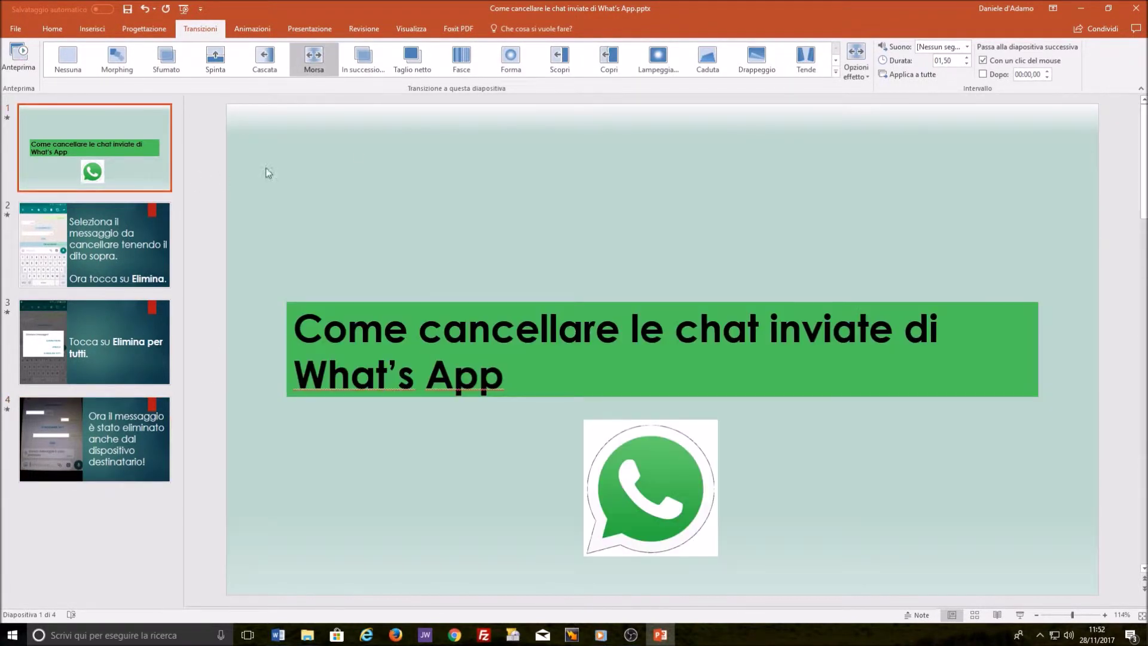
Set the title slide to the Clic sound with no transition, then start the slideshow from the beginning
left_click(967, 46)
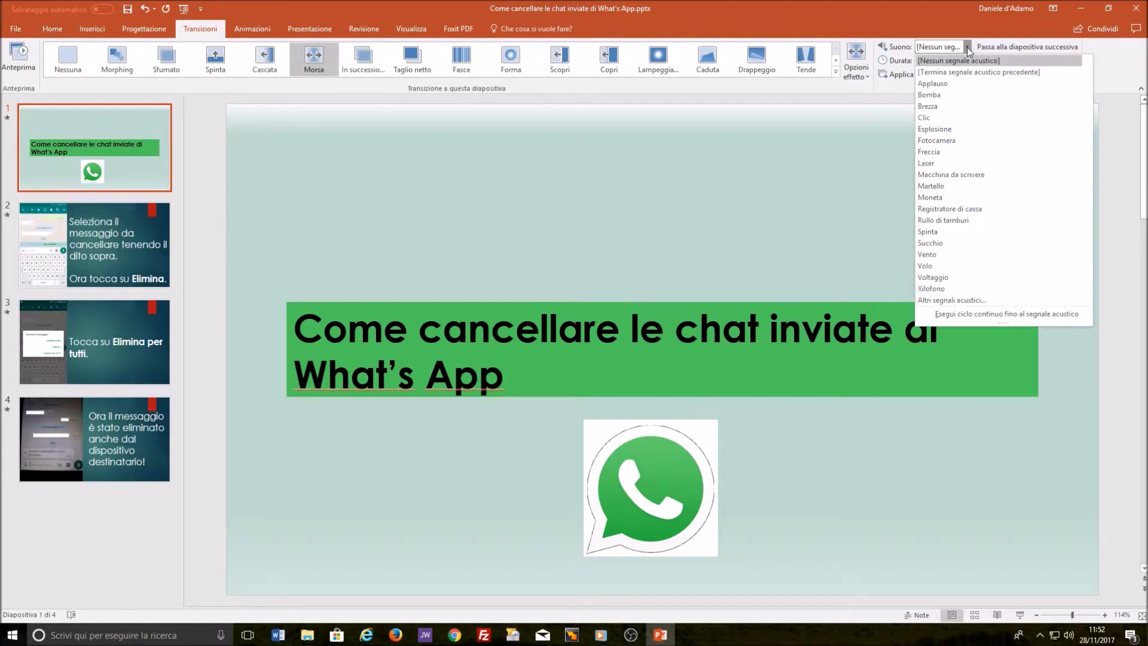
left_click(942, 118)
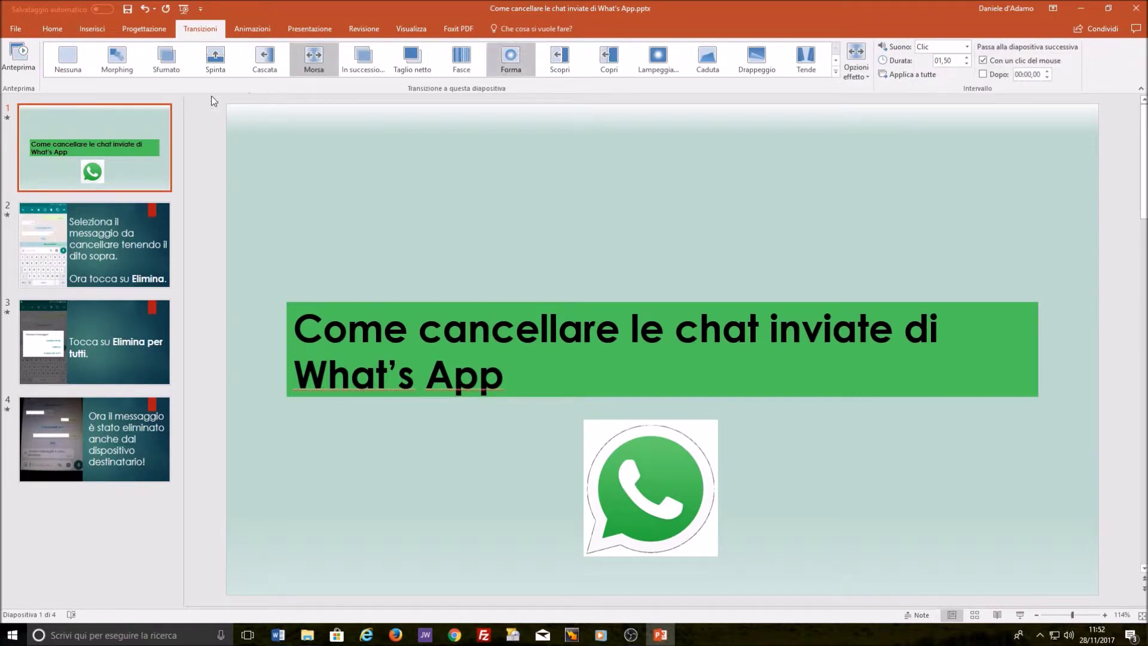
left_click(68, 60)
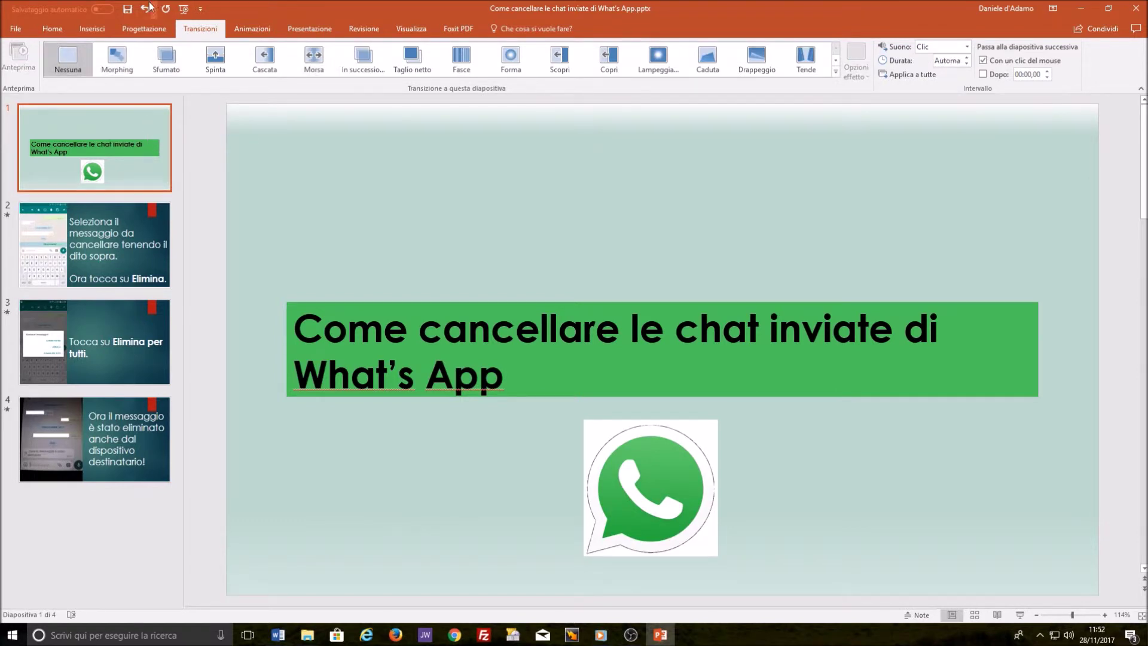
left_click(184, 9)
Advance through slides 2, 3 and 4 to the end of the slideshow
left_click(410, 210)
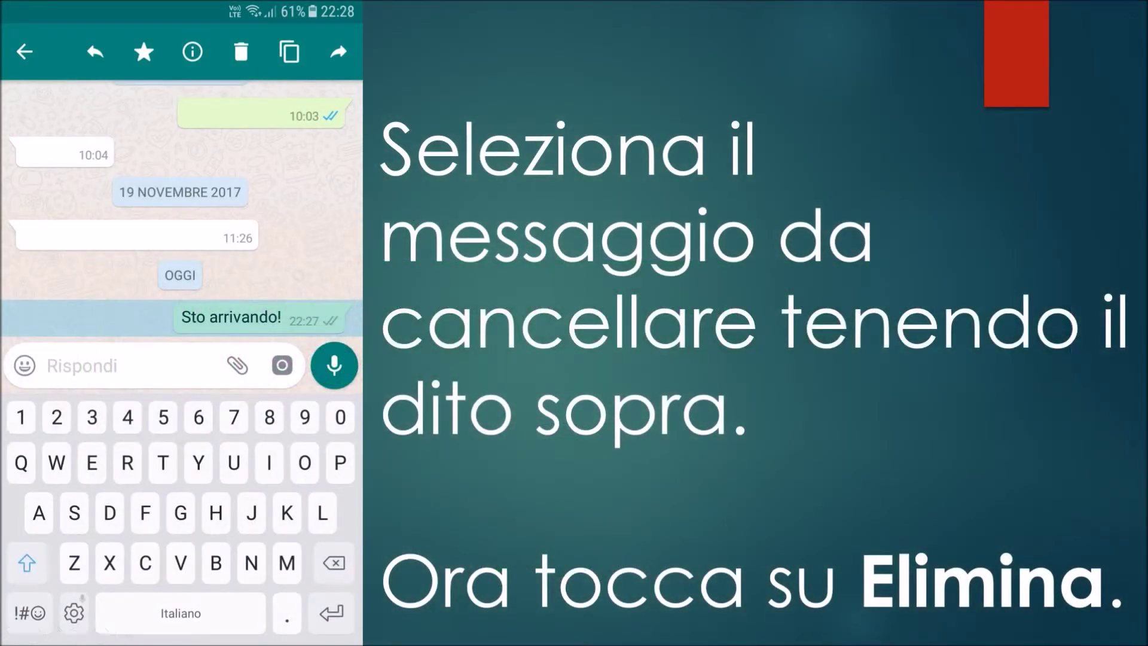
key("Right")
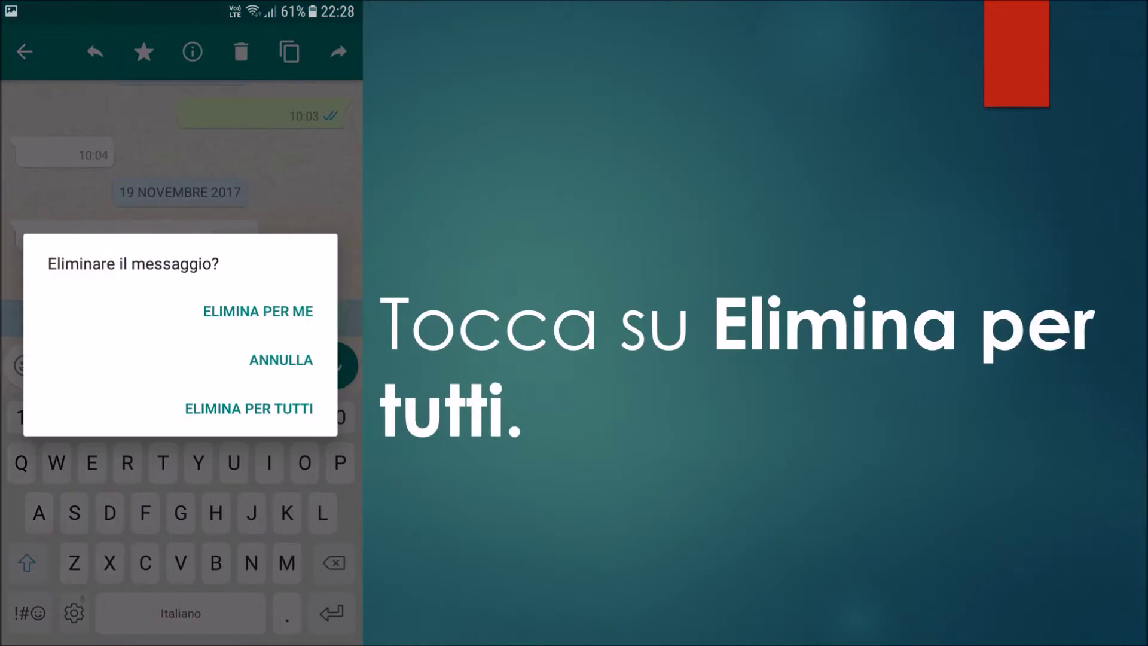
key("Right")
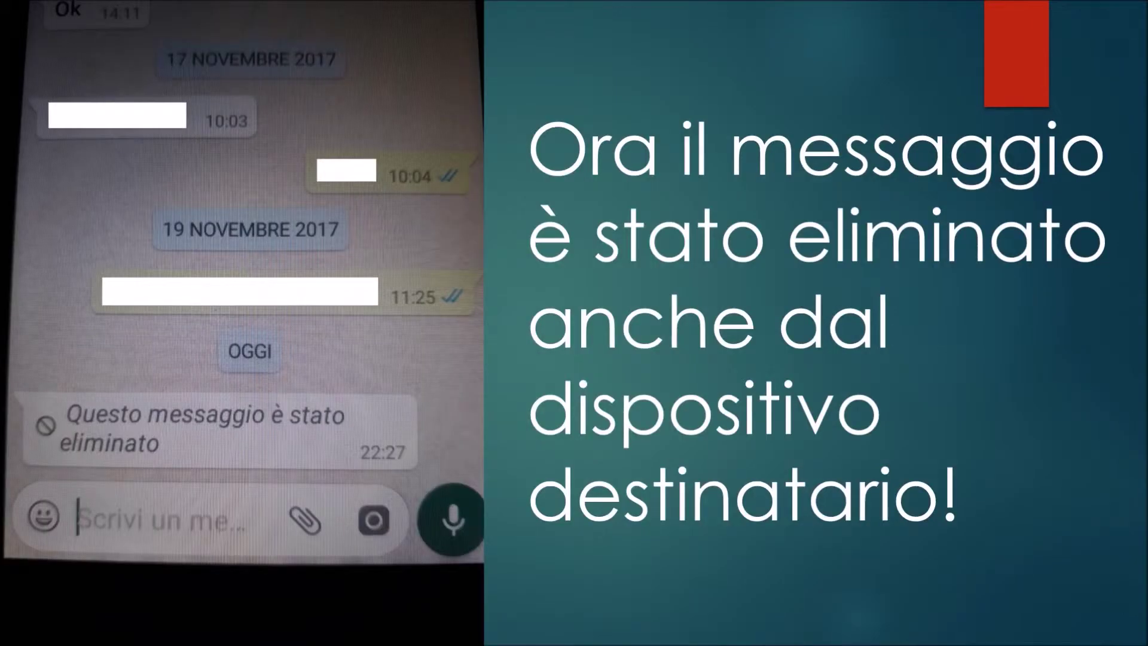
key("Right")
key("Right")
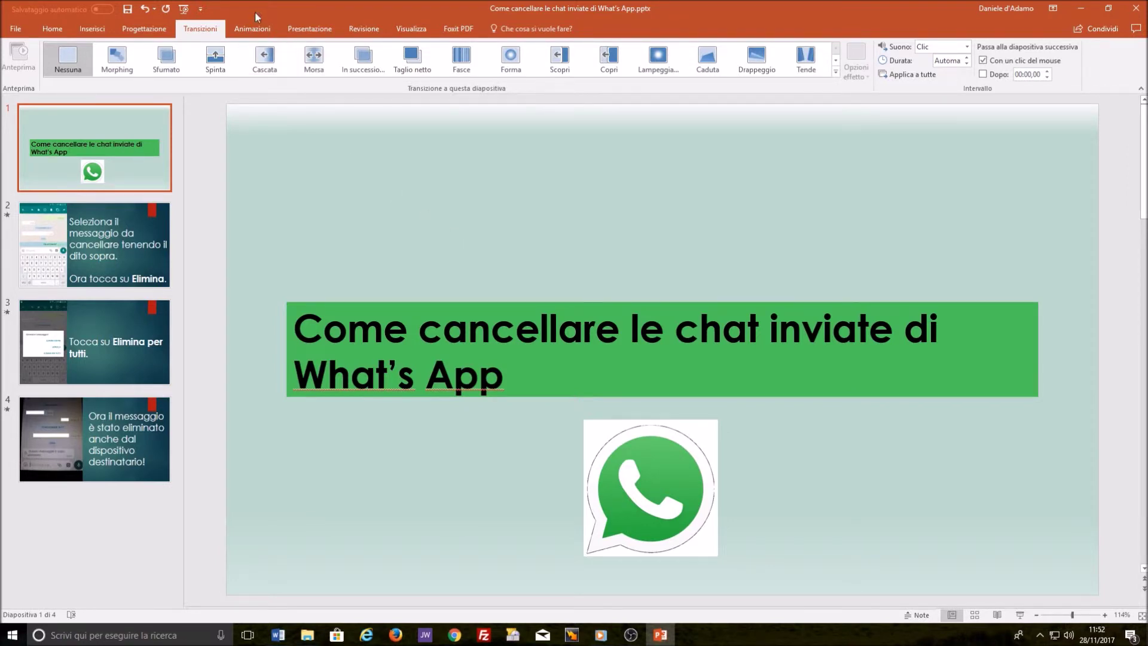
left_click(256, 36)
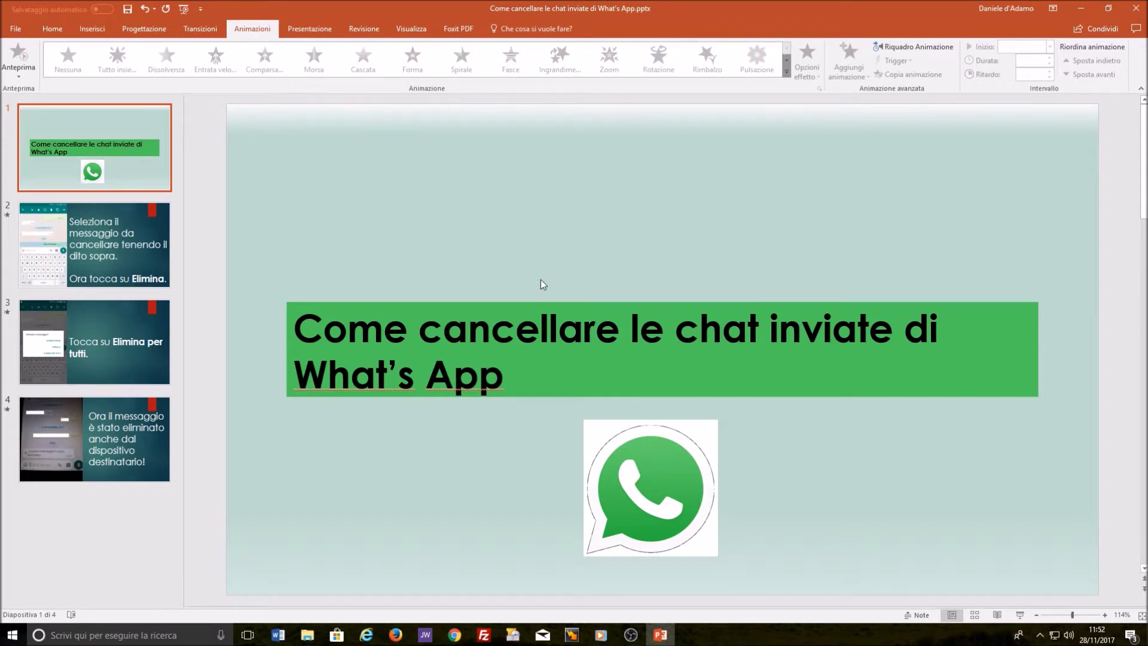
Give the title box a Comparsa entrance plus Pulsazione emphasis, then start the slideshow from the beginning
left_click(595, 308)
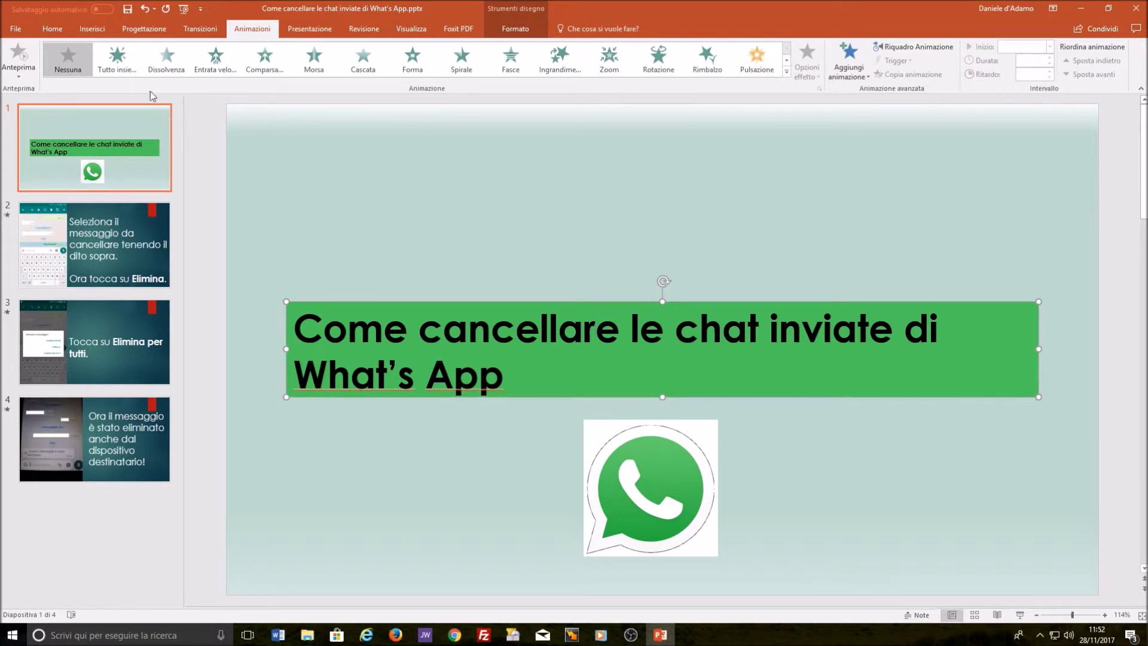
left_click(281, 72)
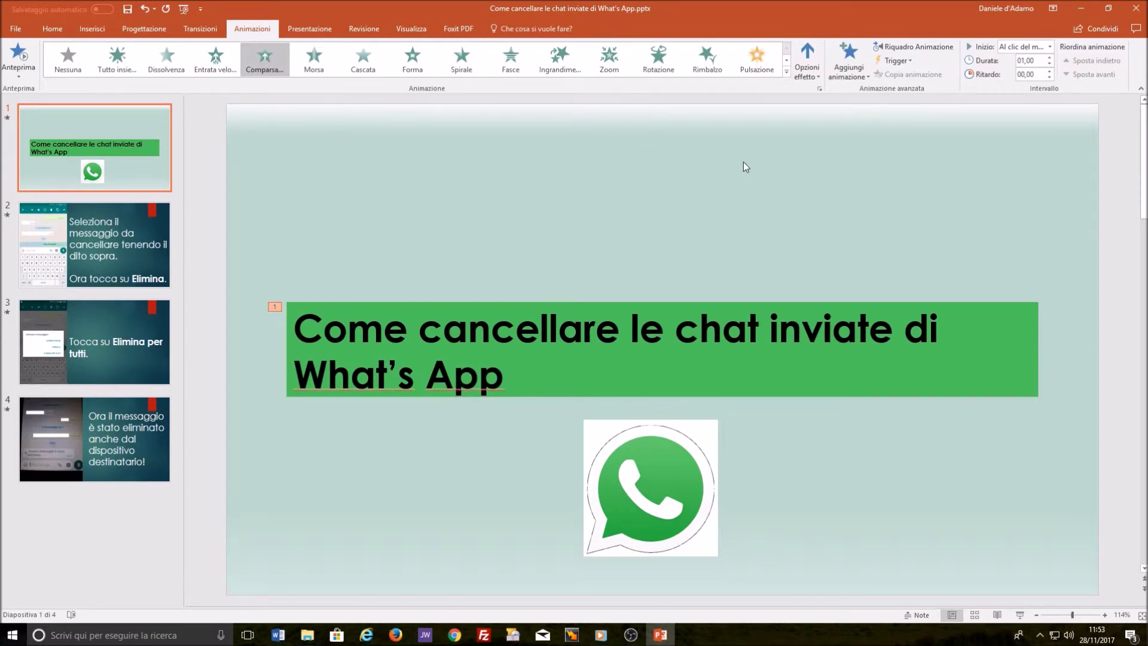
left_click(867, 76)
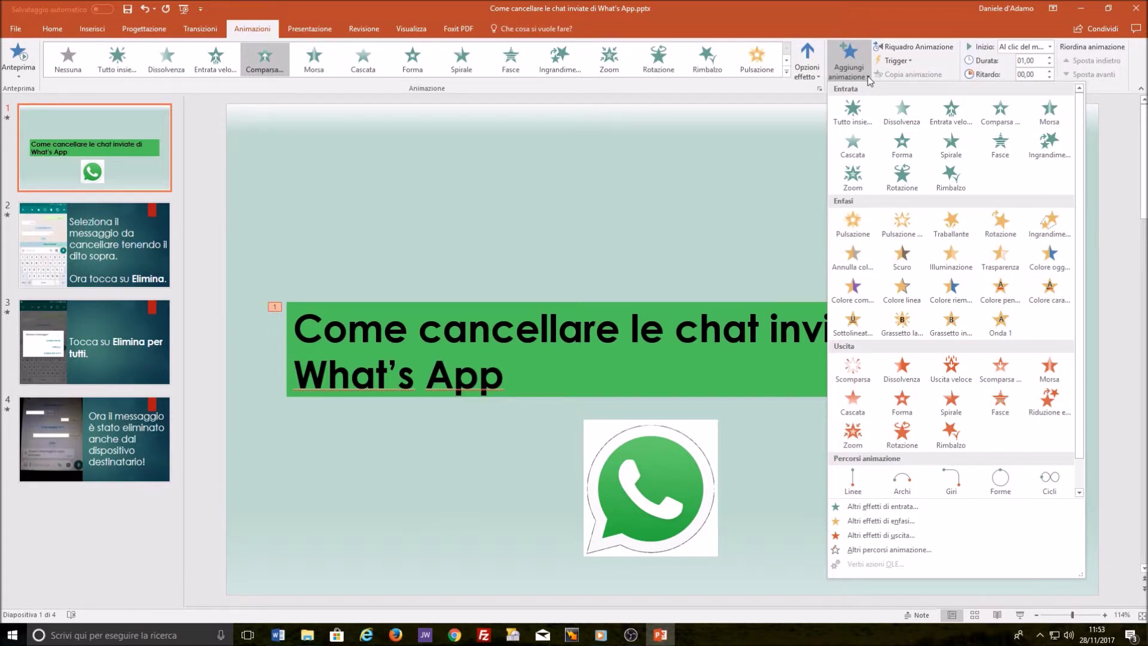
left_click(853, 230)
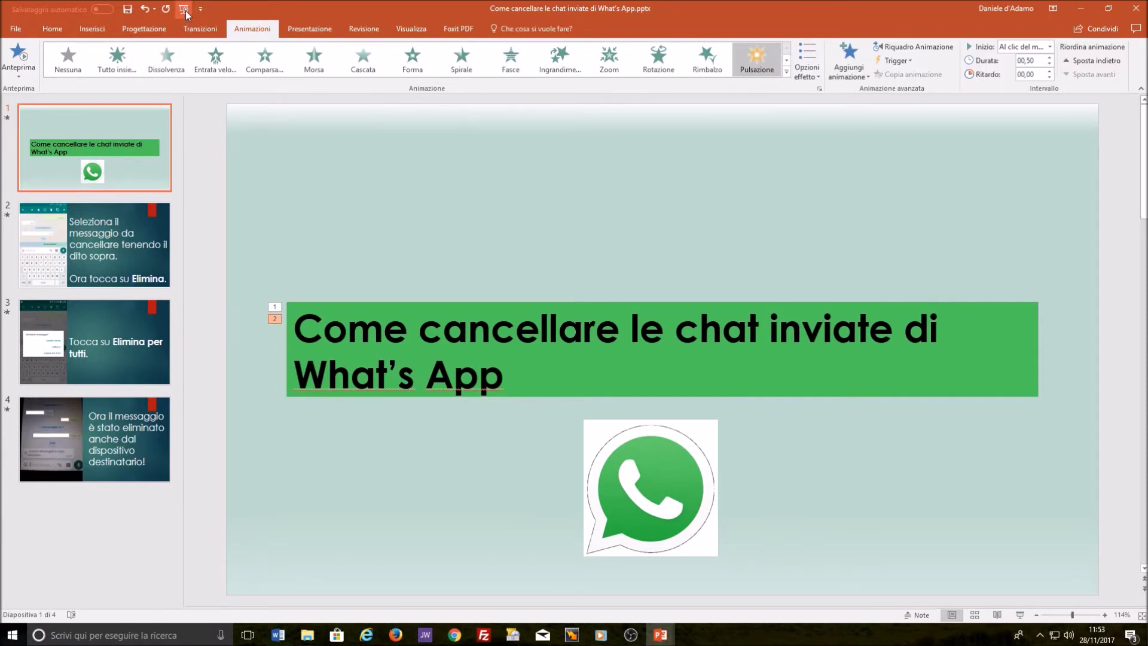
left_click(184, 9)
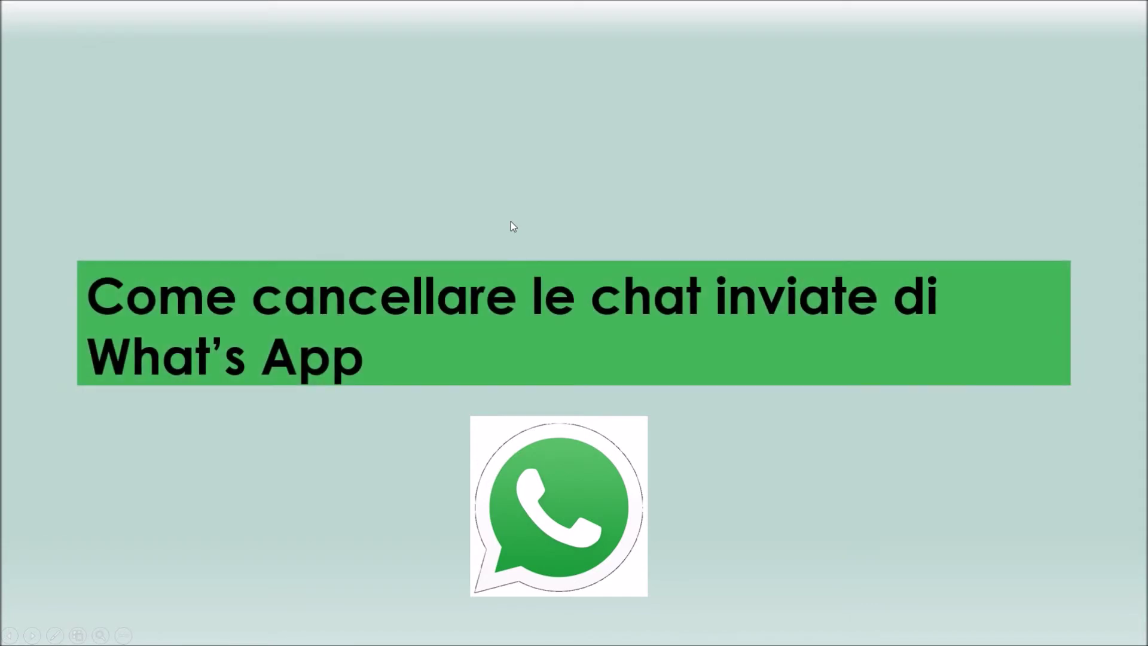
Advance to slide 2, end the slideshow with Esc, and reselect the title slide
left_click(511, 222)
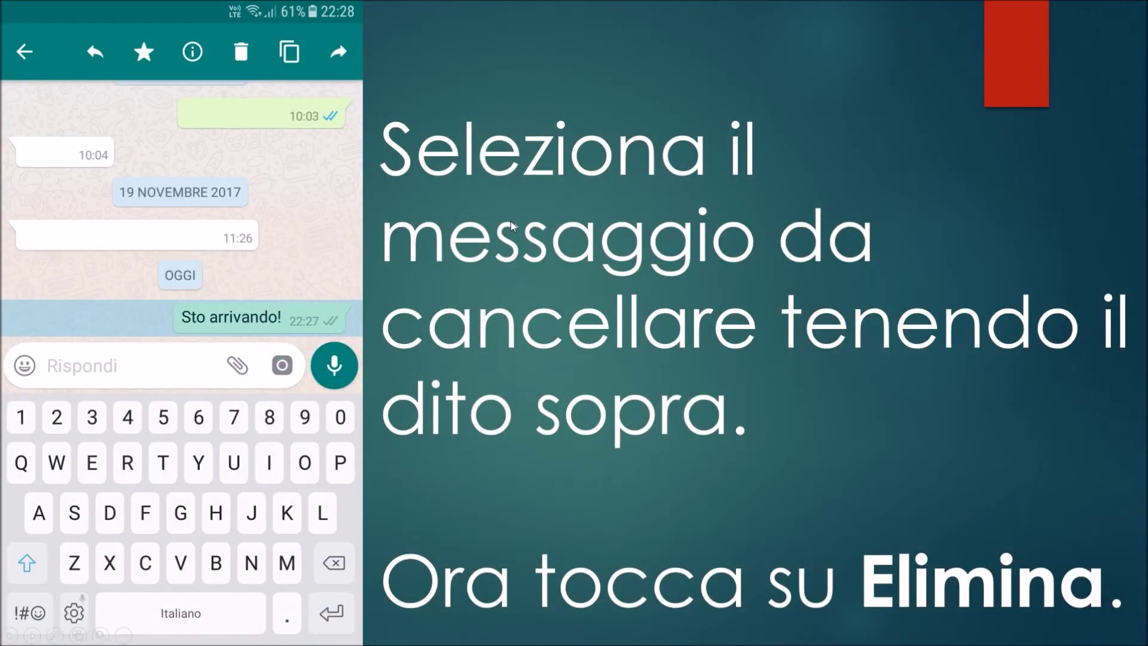
key("Escape")
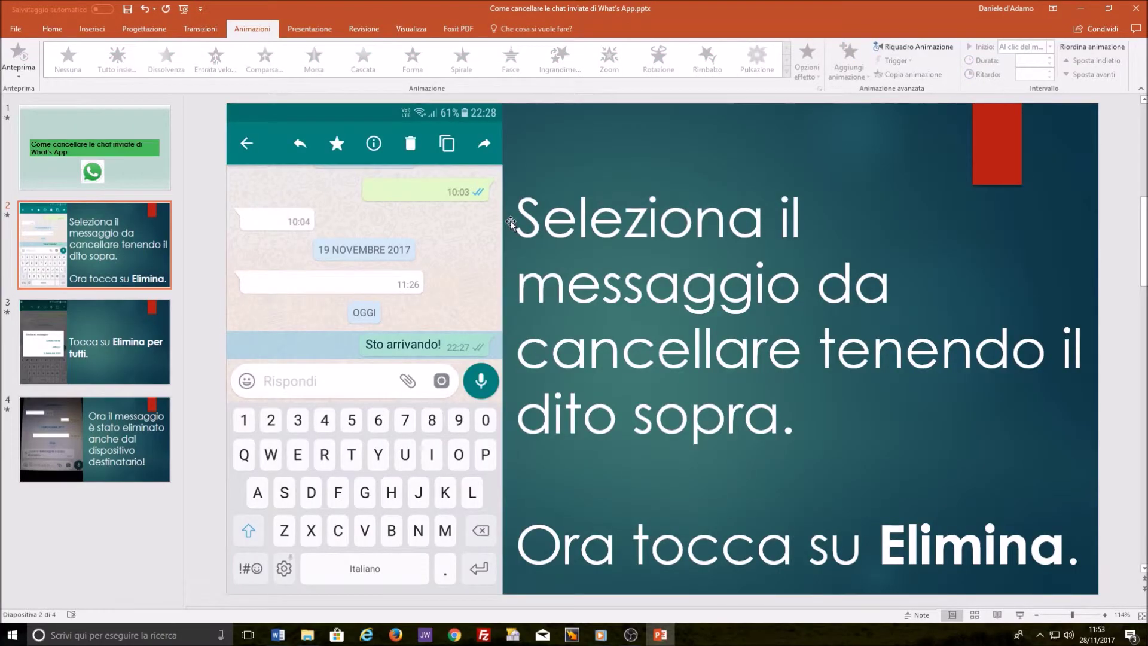
left_click(153, 149)
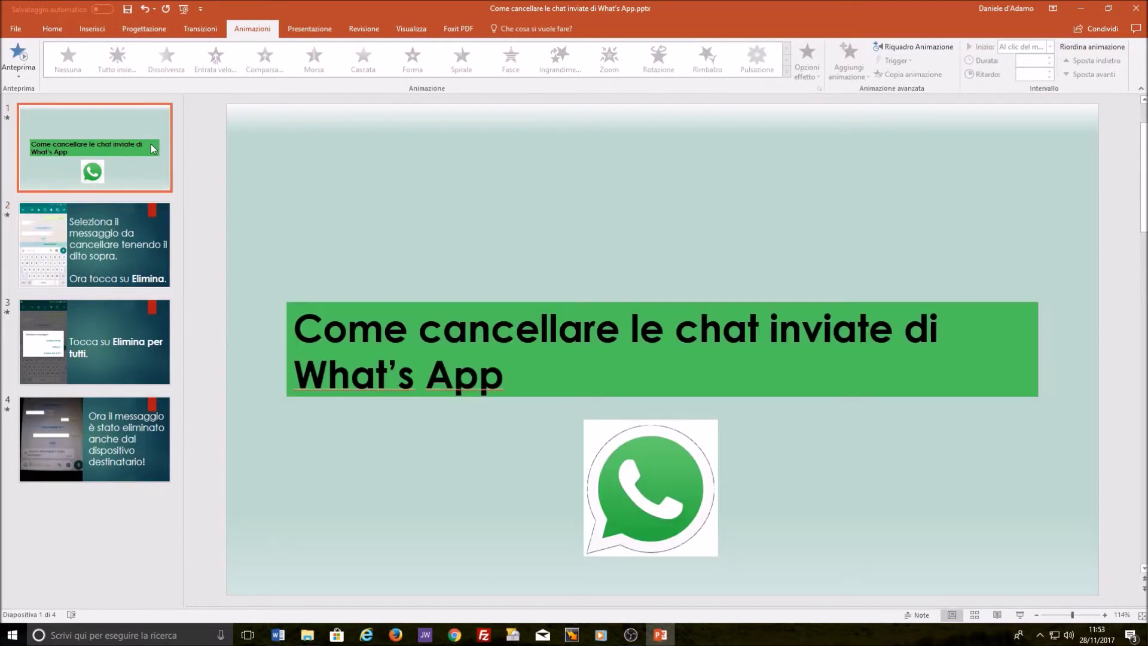
Review the title's Comparsa and Pulsazione animations, each 01,00, in the Animation Pane
left_click(288, 123)
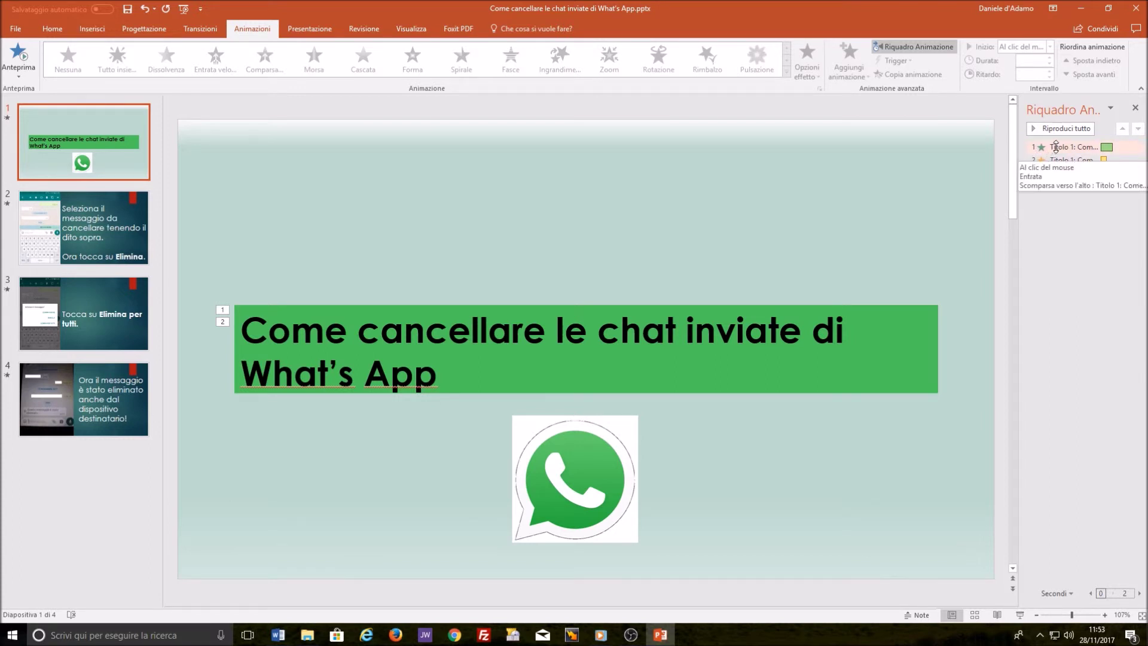
left_click(1055, 147)
left_click(1138, 147)
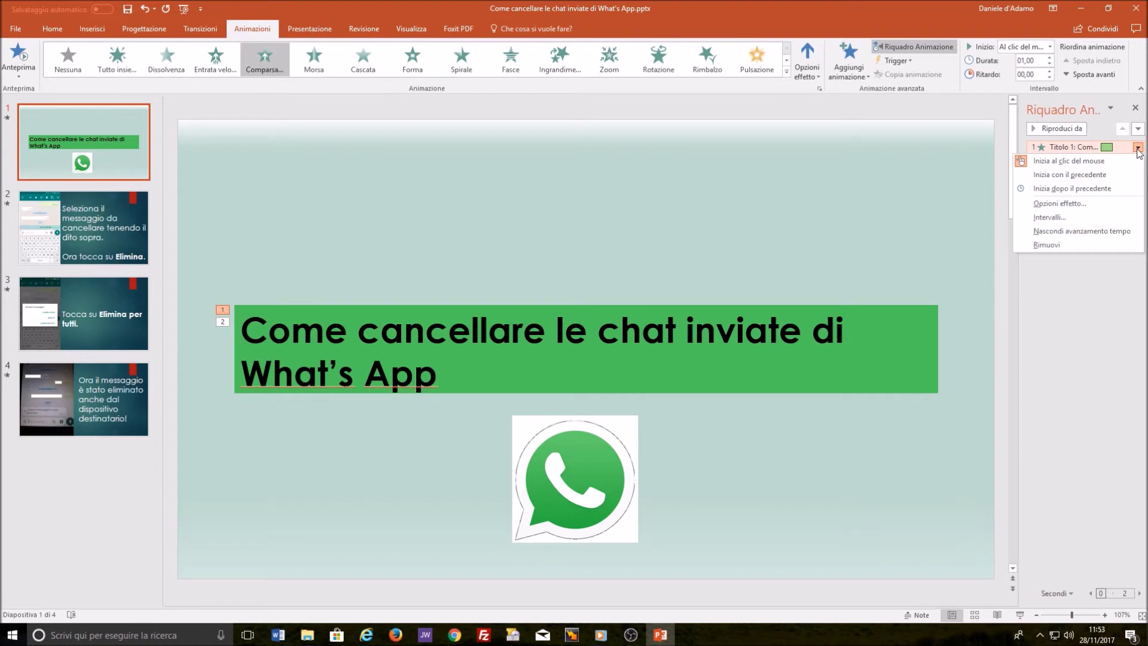
left_click(1138, 149)
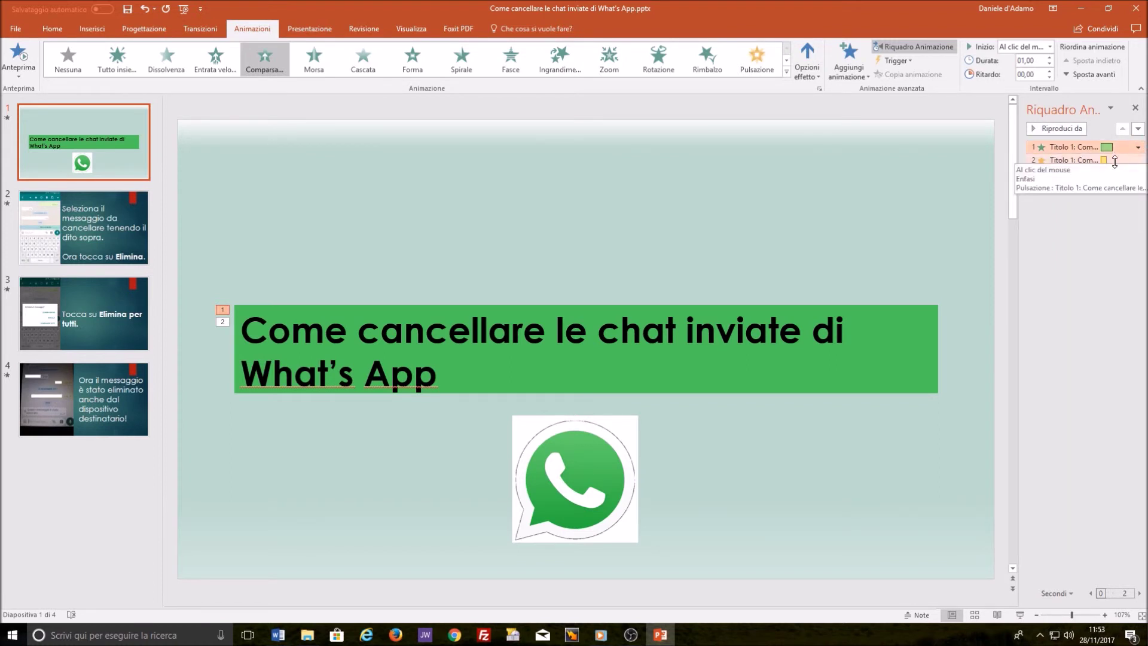
left_click(1136, 109)
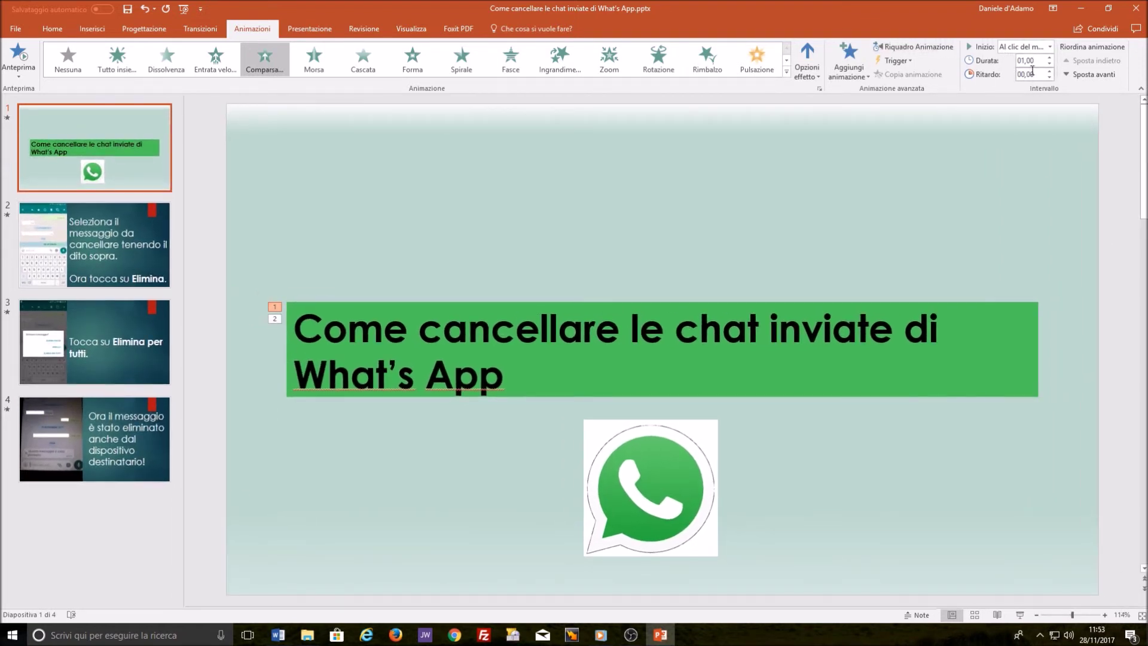
Set the Comparsa animation's Durata to 02,00 with the spinner arrows
left_click(1050, 57)
left_click(1051, 64)
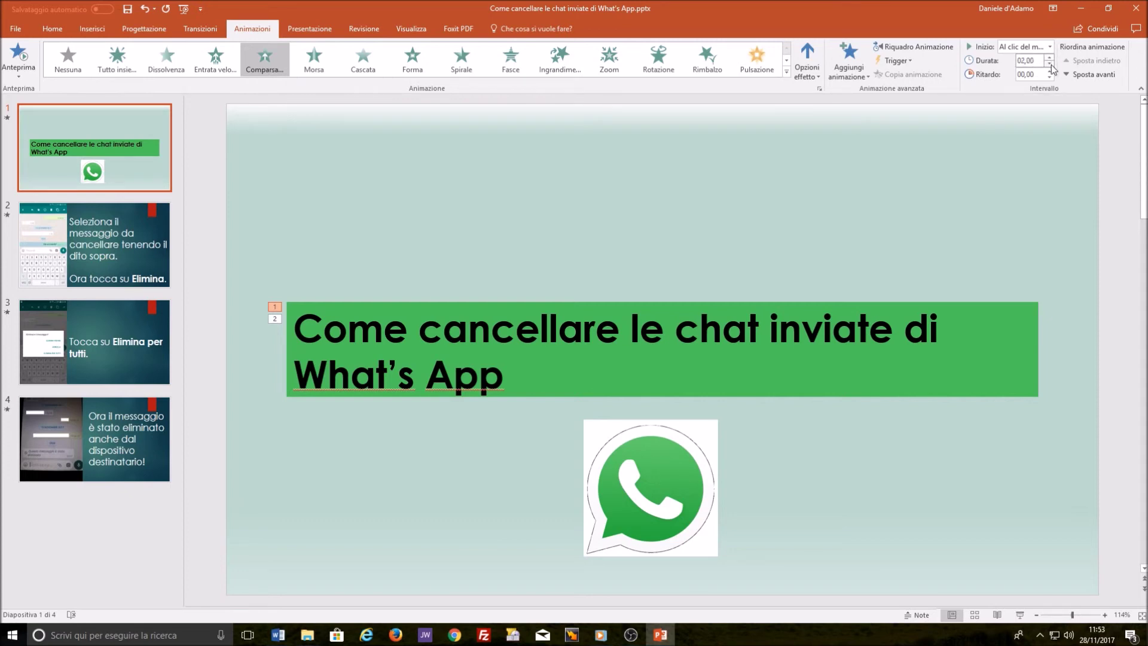